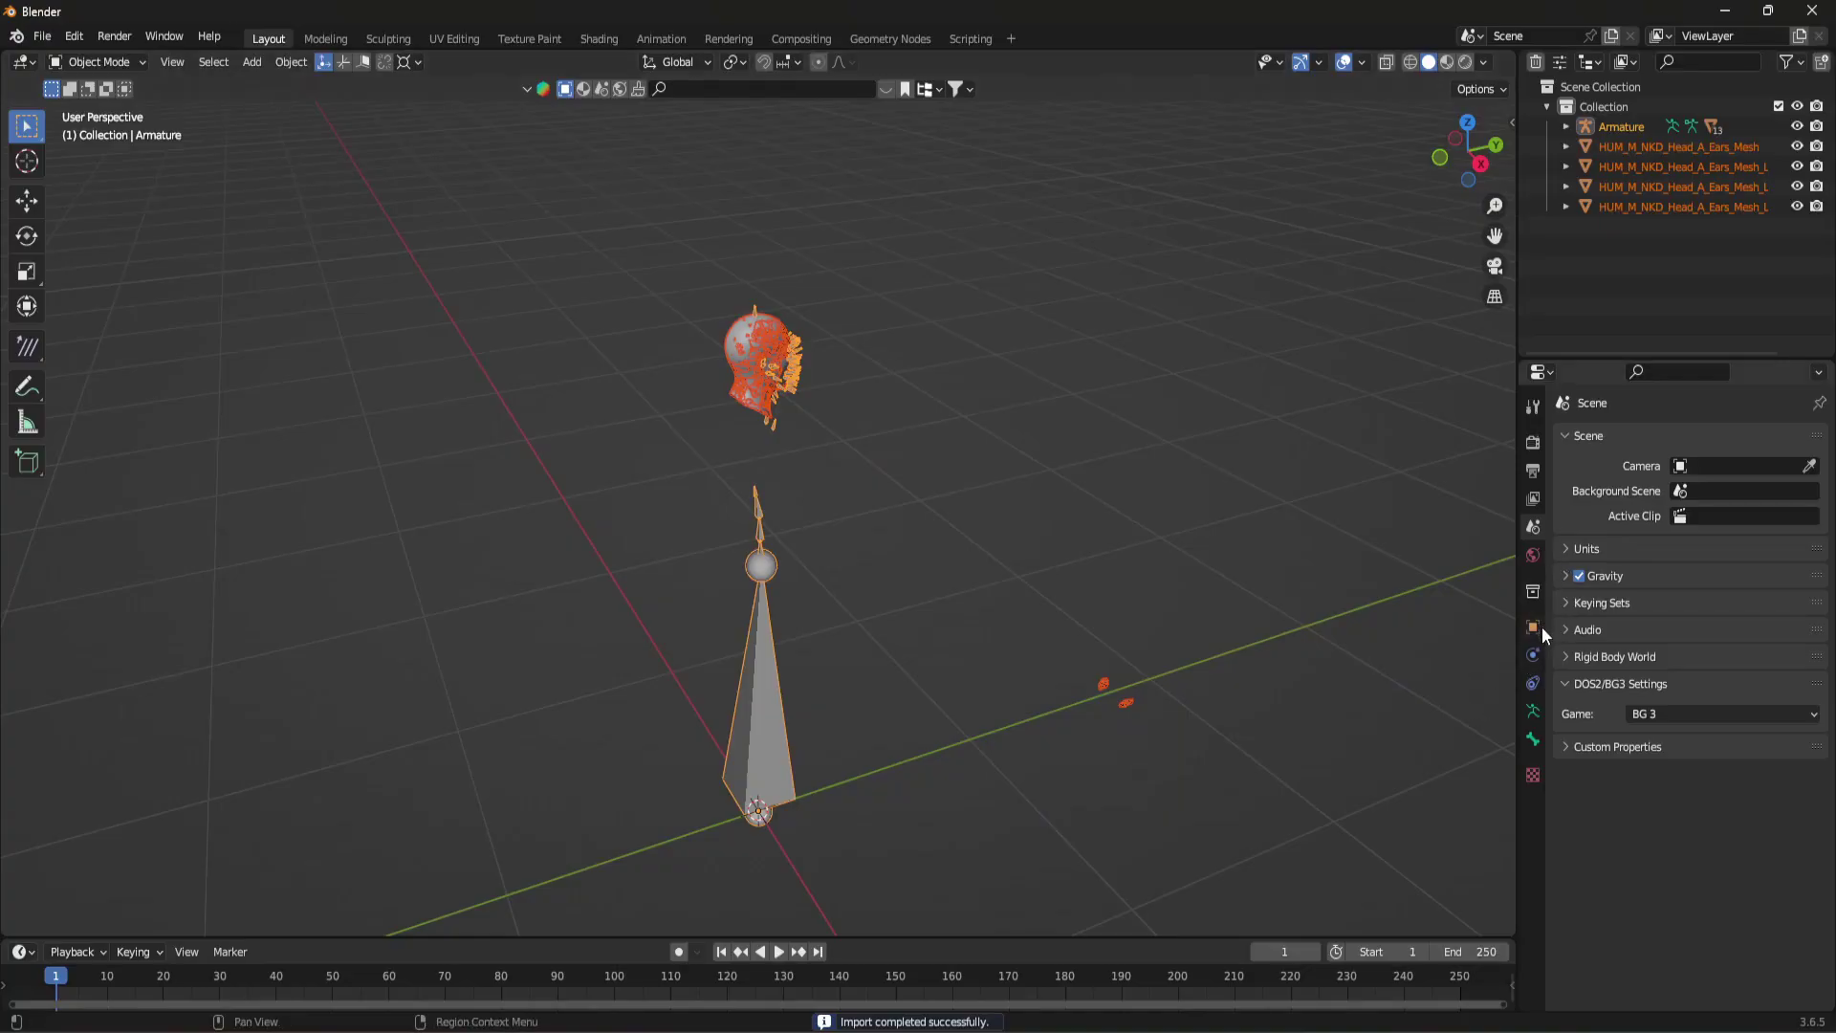
# Step: Show the Armature's object transforms and the sidebar Item tab, revealing its 90° X rotation
pyautogui.click(1541, 627)
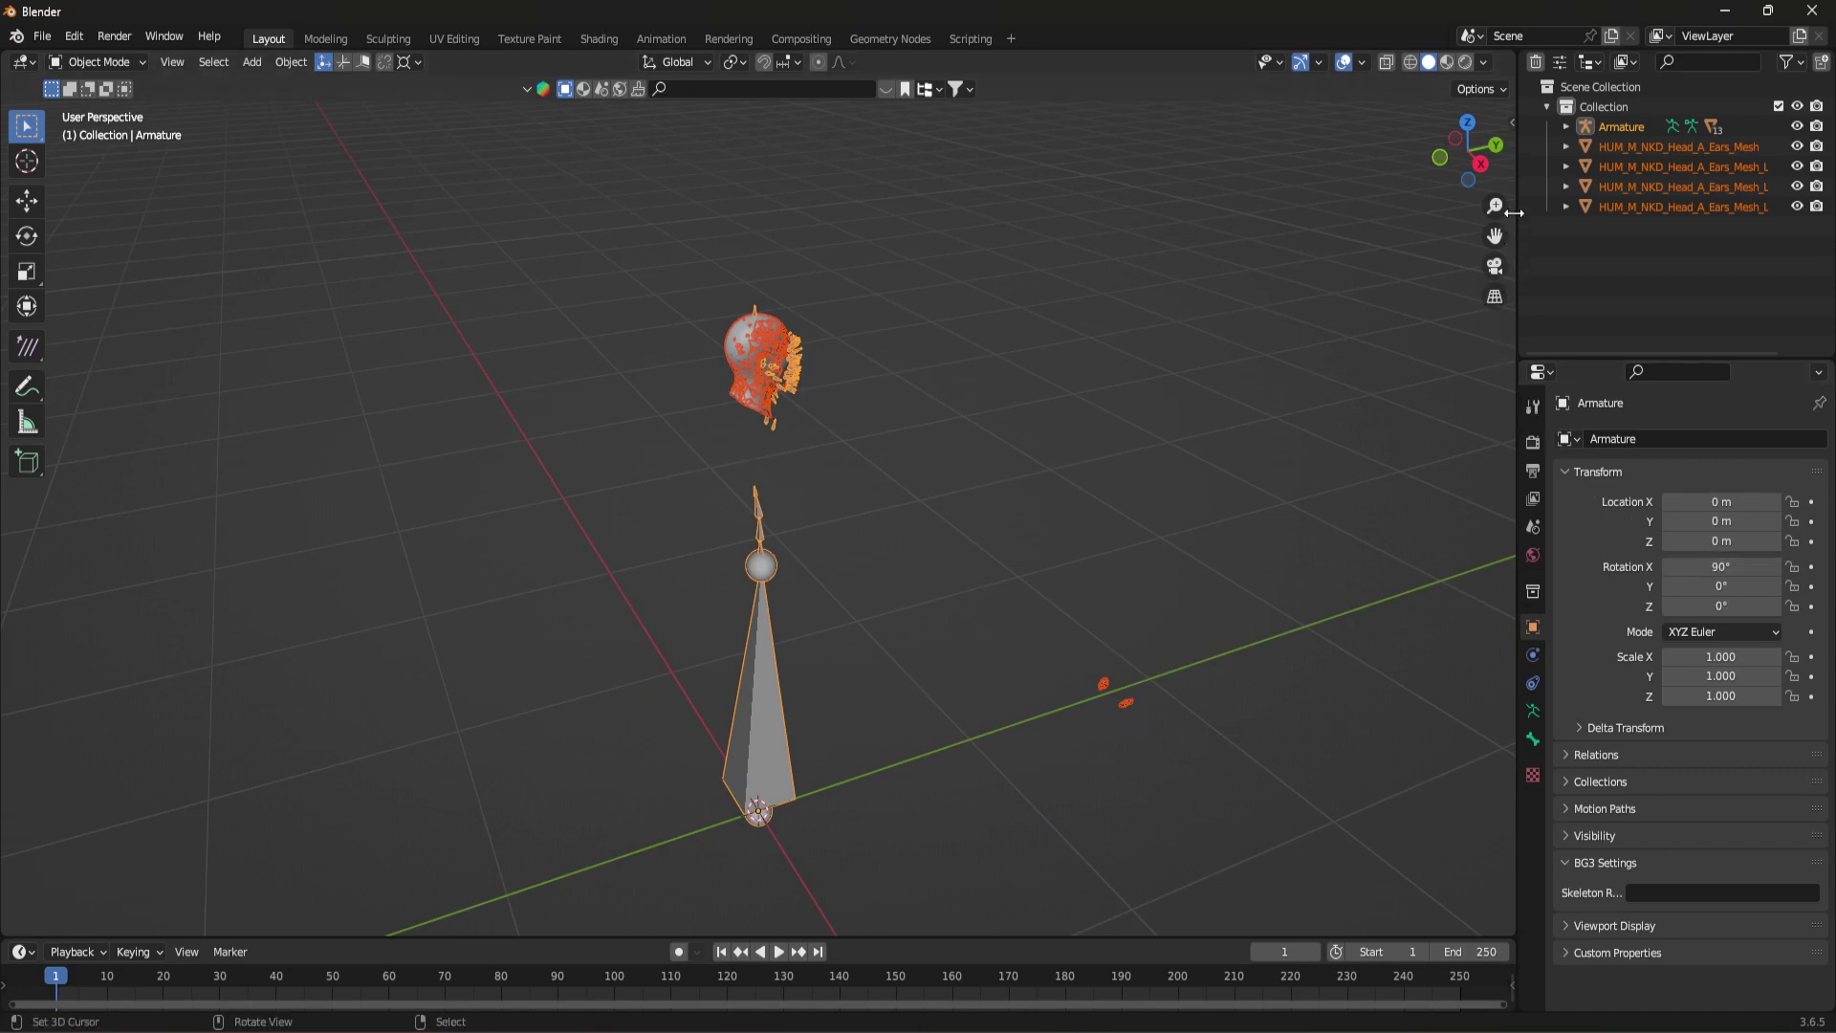
pyautogui.click(1512, 123)
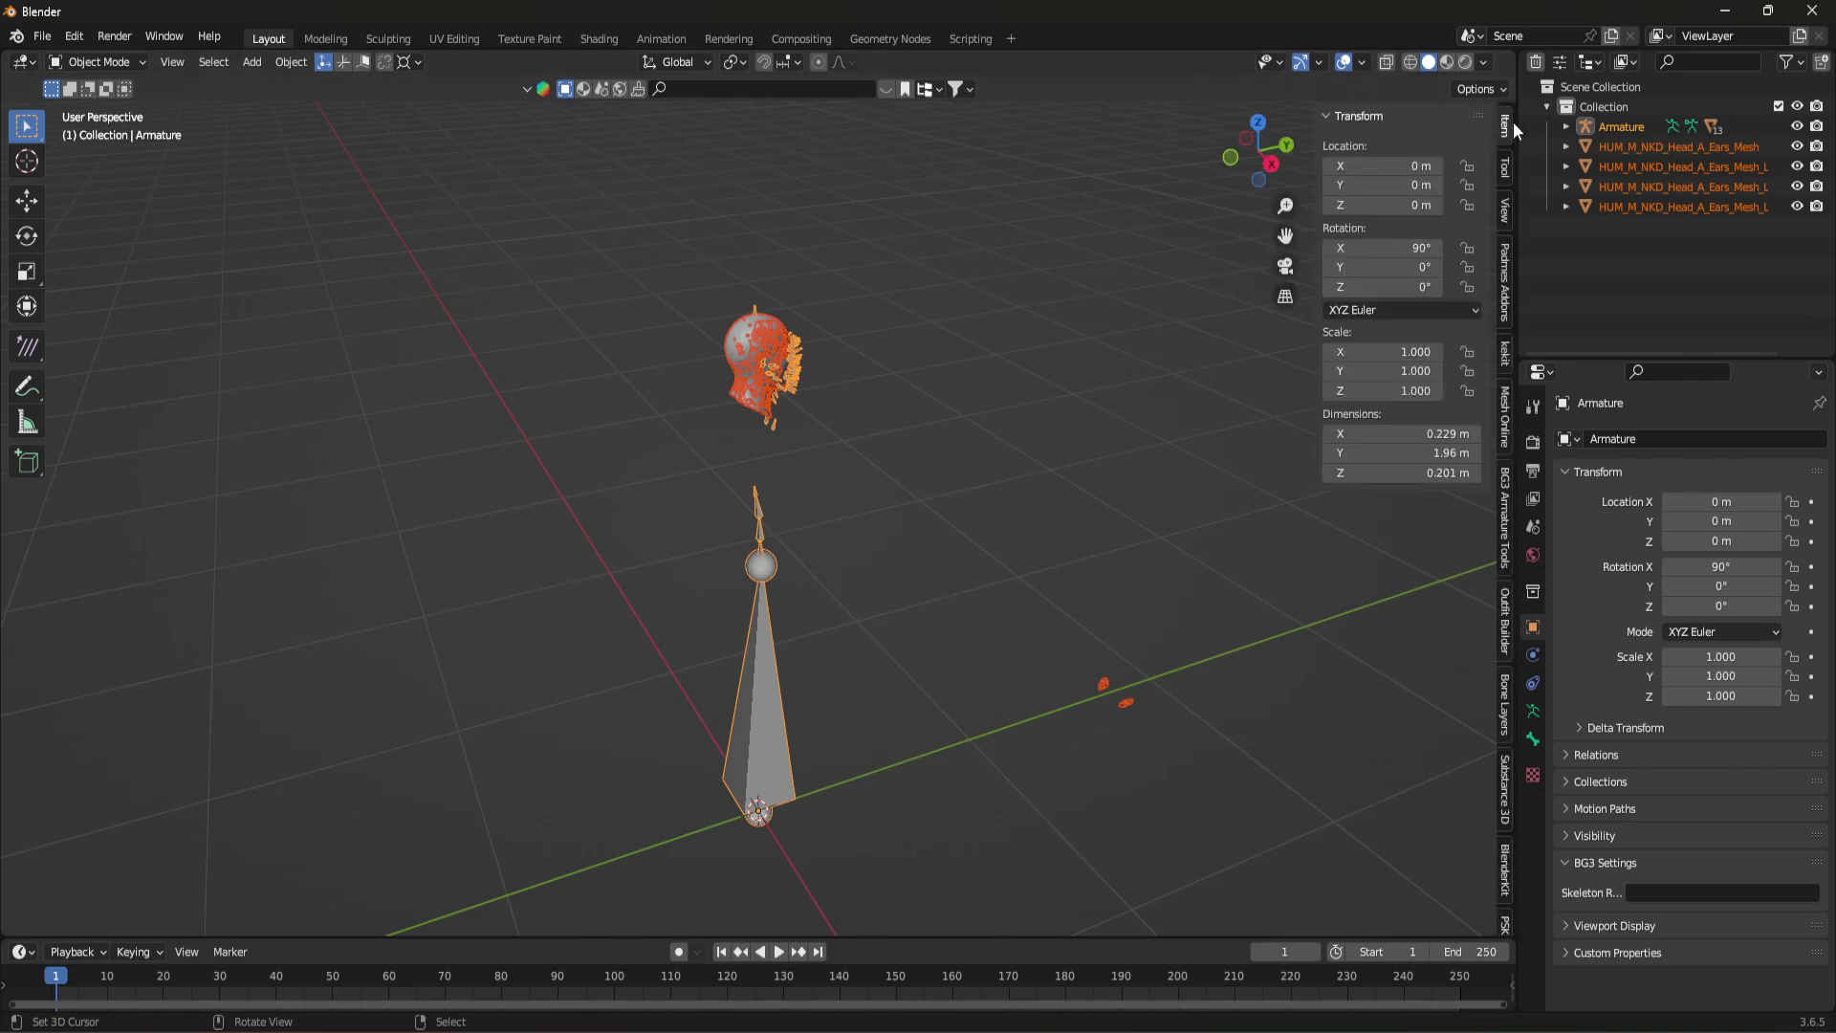
# Step: Apply all transforms to the imported head with the BG3 add-on, giving 0° rotation and 1.000 scale
pyautogui.click(1507, 256)
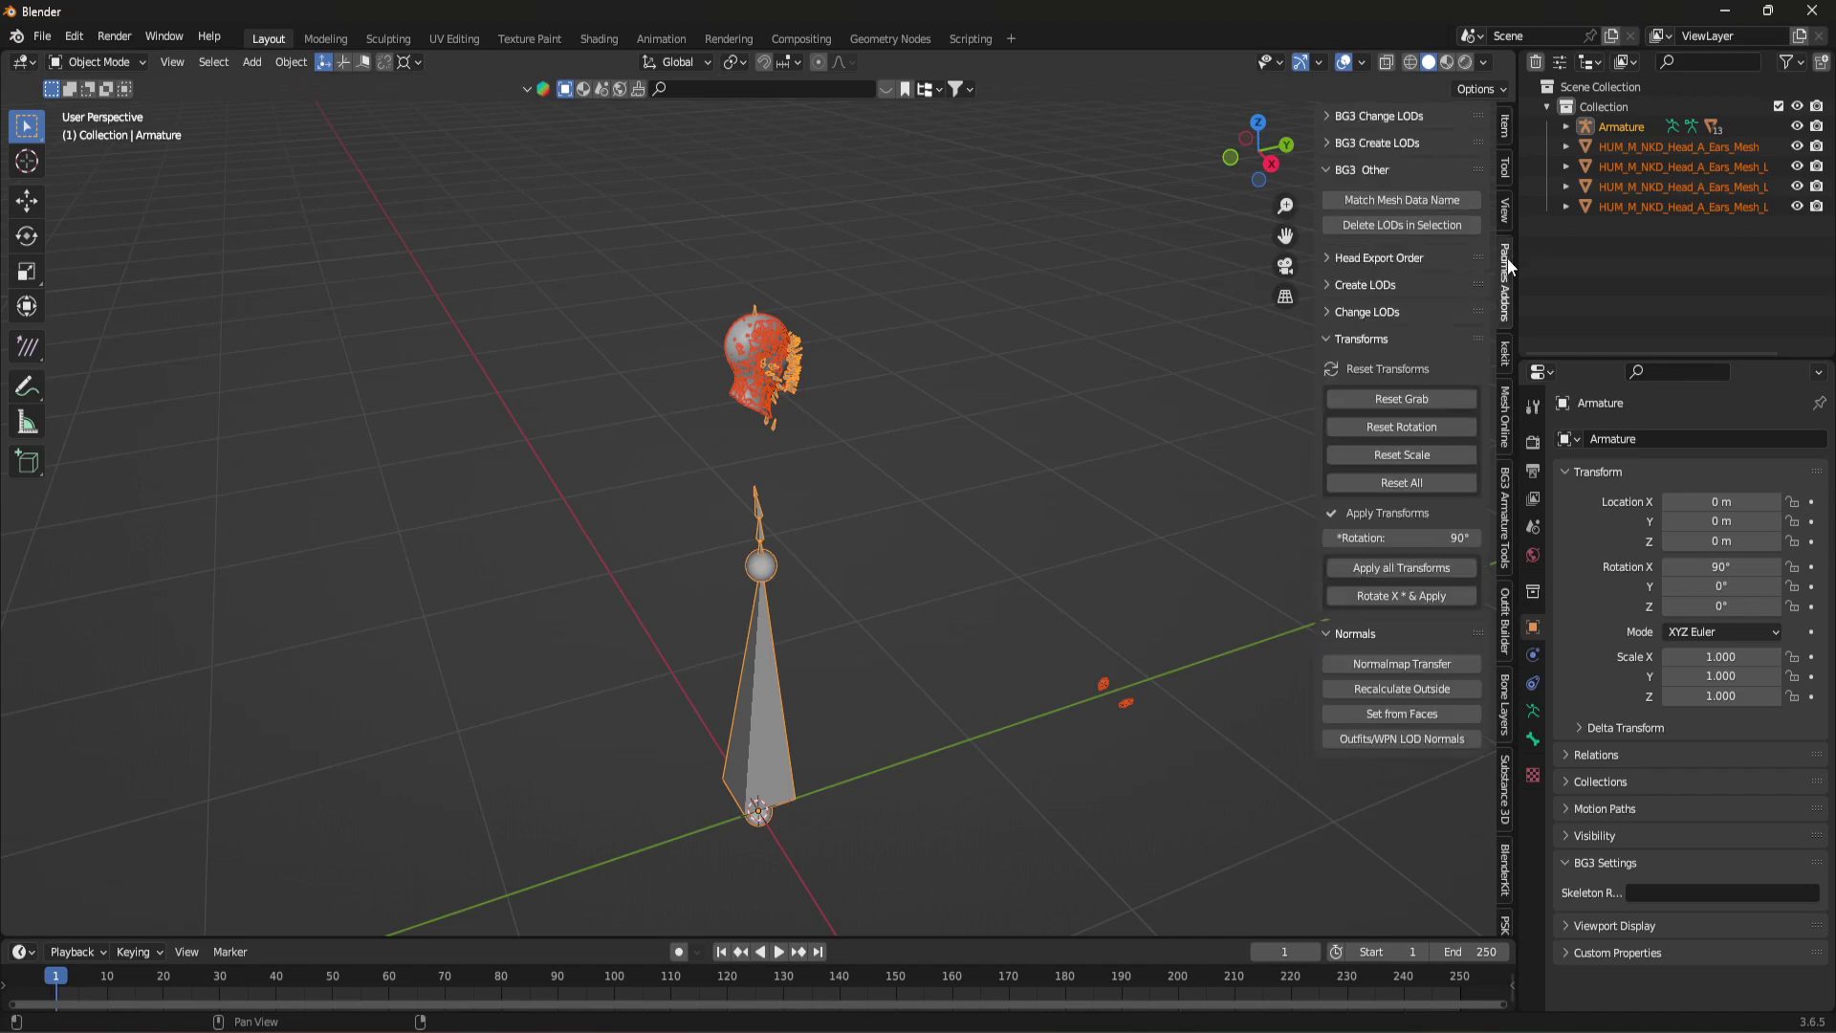
pyautogui.click(1404, 568)
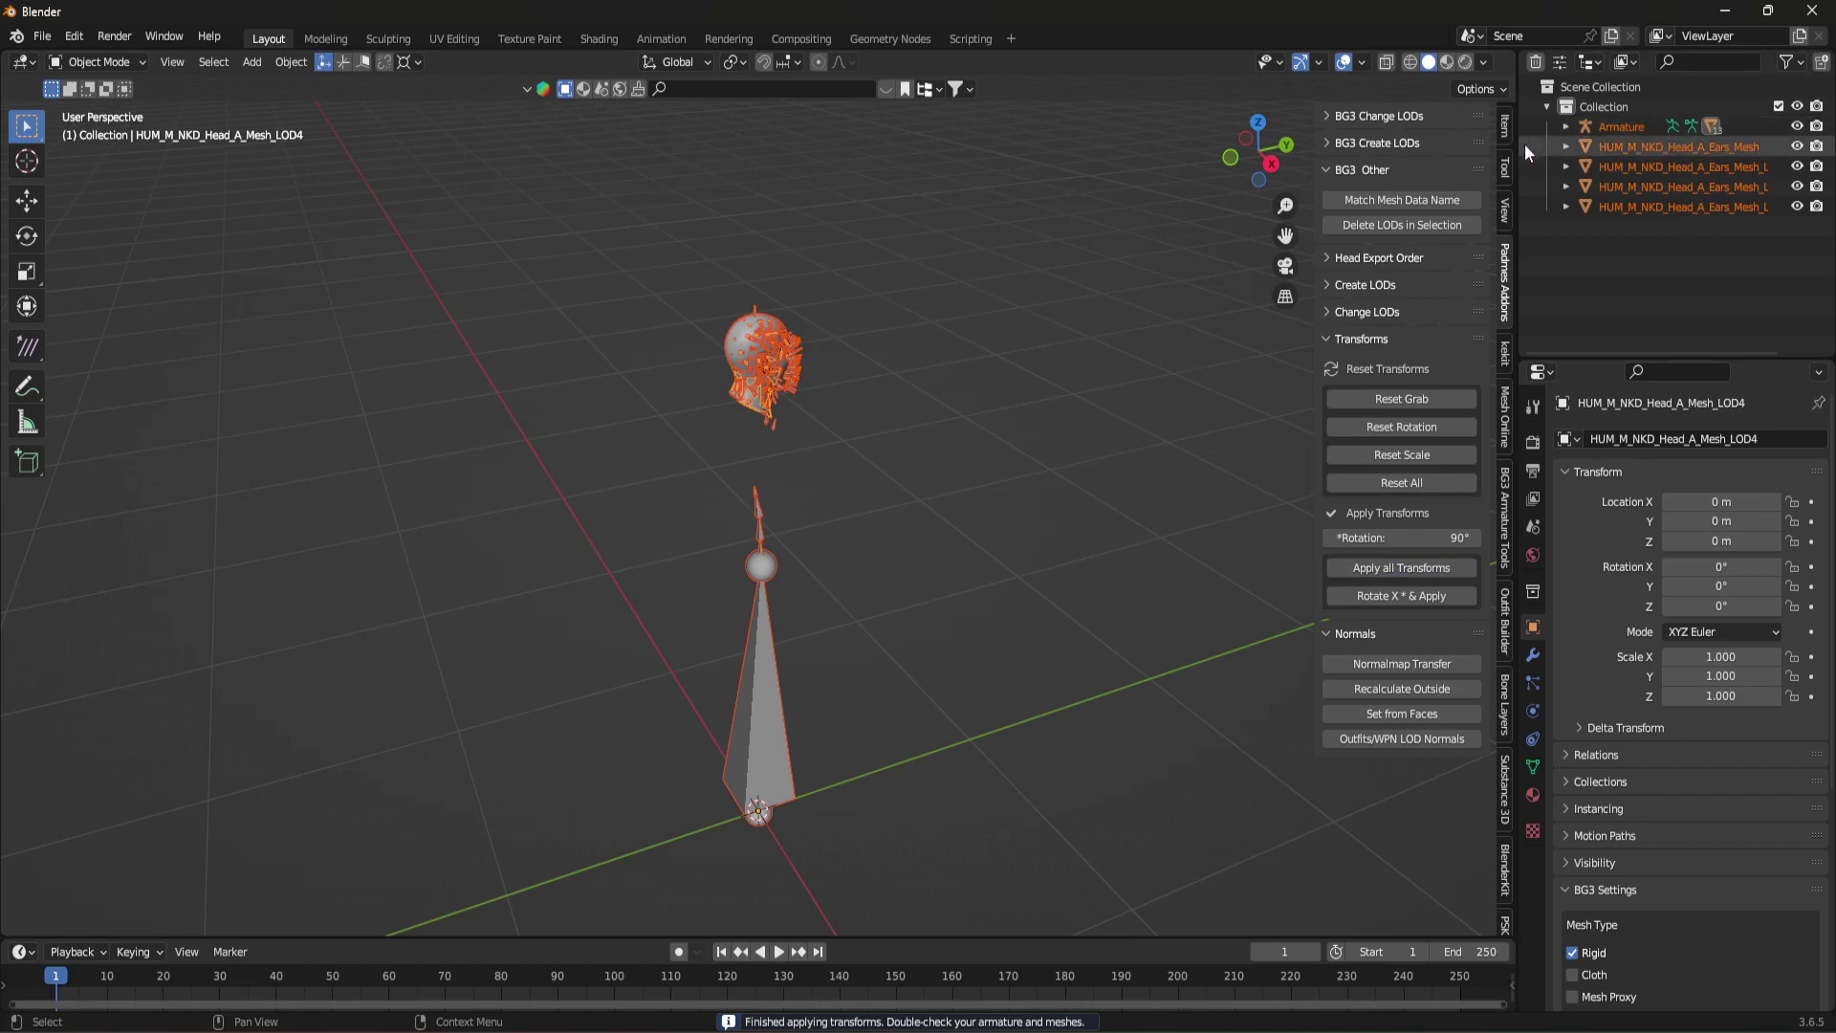
# Step: Expand the Armature's head meshes in an enlarged outliner and delete all their LOD meshes
pyautogui.moveTo(1519, 206); pyautogui.dragTo(1339, 203)
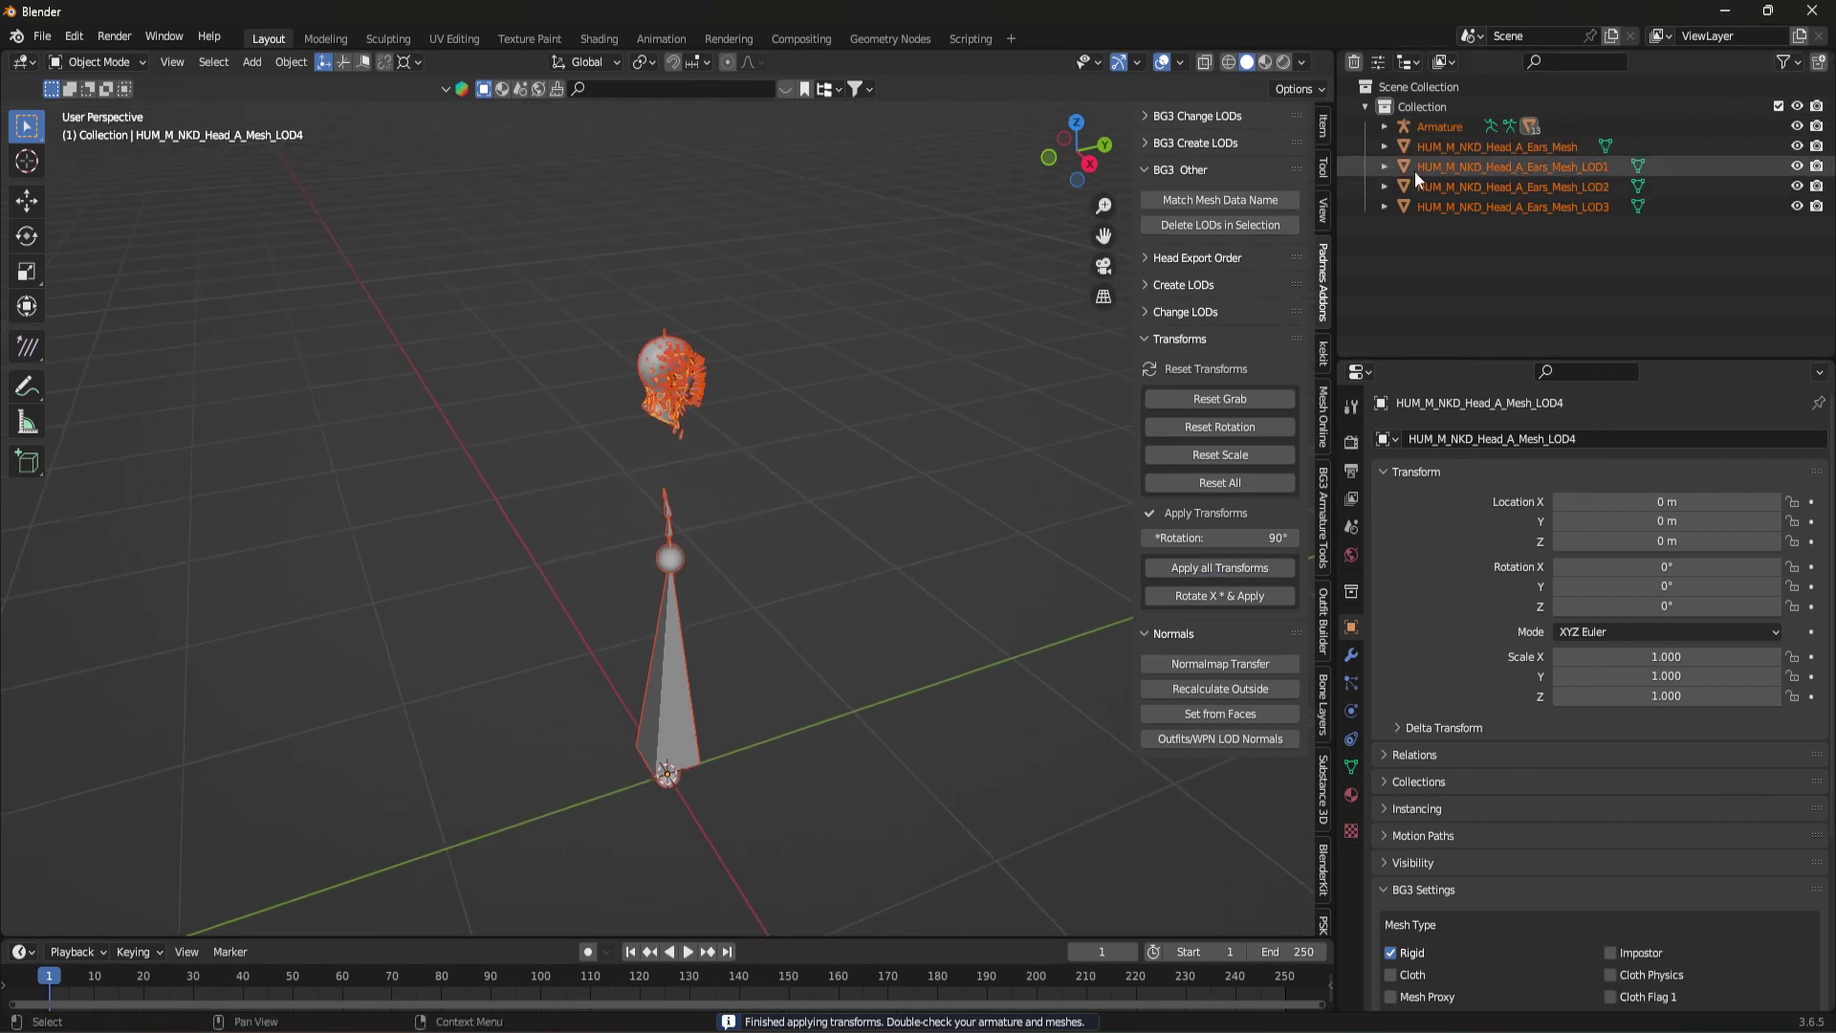
pyautogui.click(1384, 128)
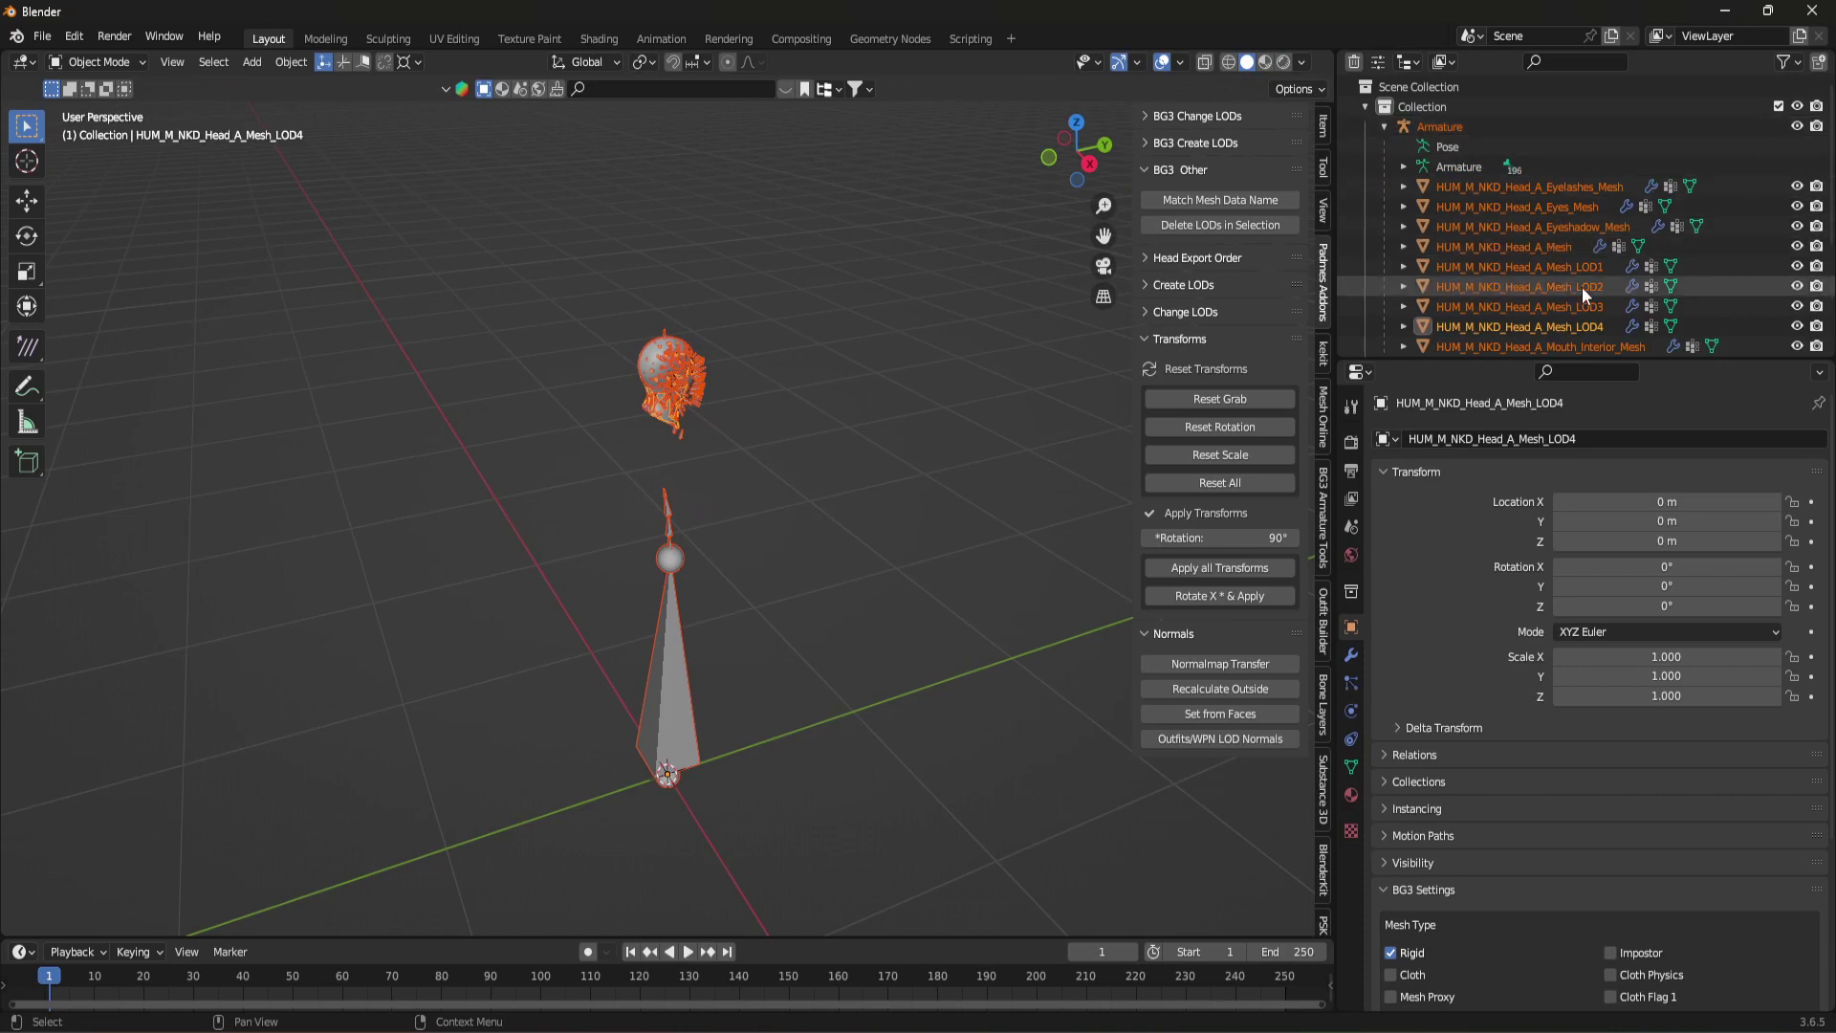
pyautogui.moveTo(1634, 360); pyautogui.dragTo(1673, 550)
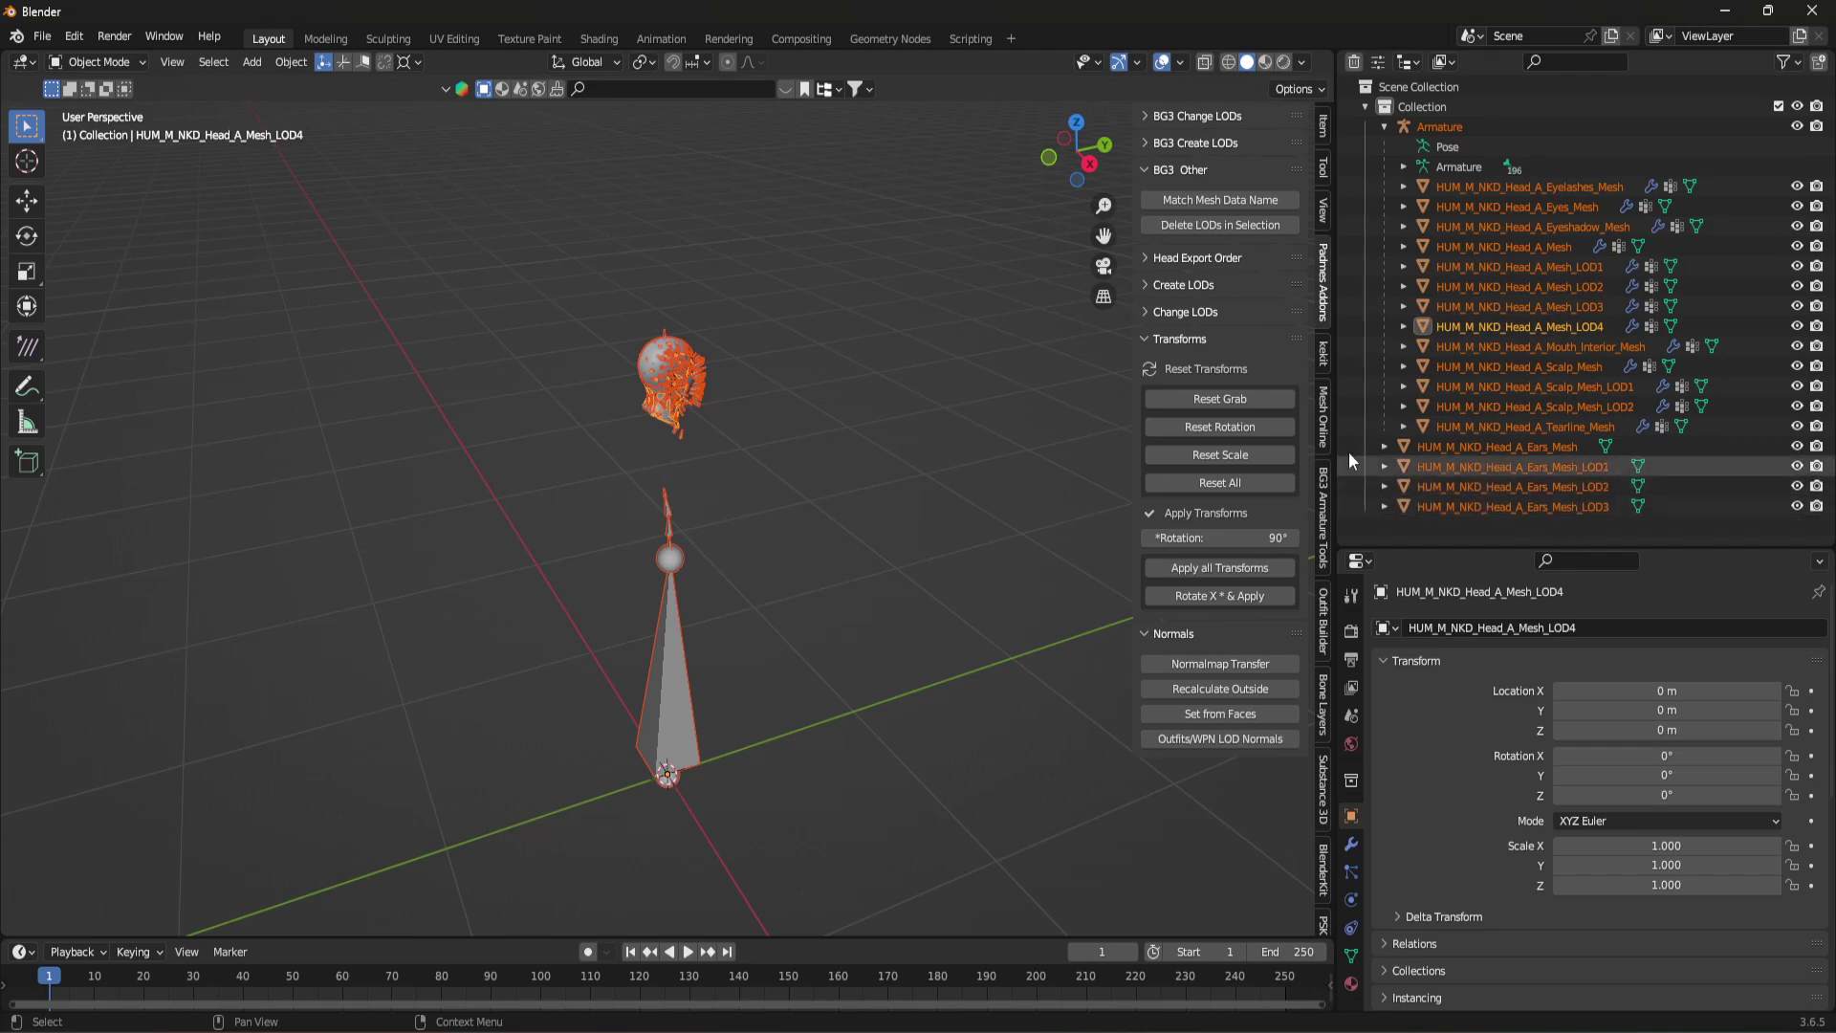
pyautogui.click(1232, 226)
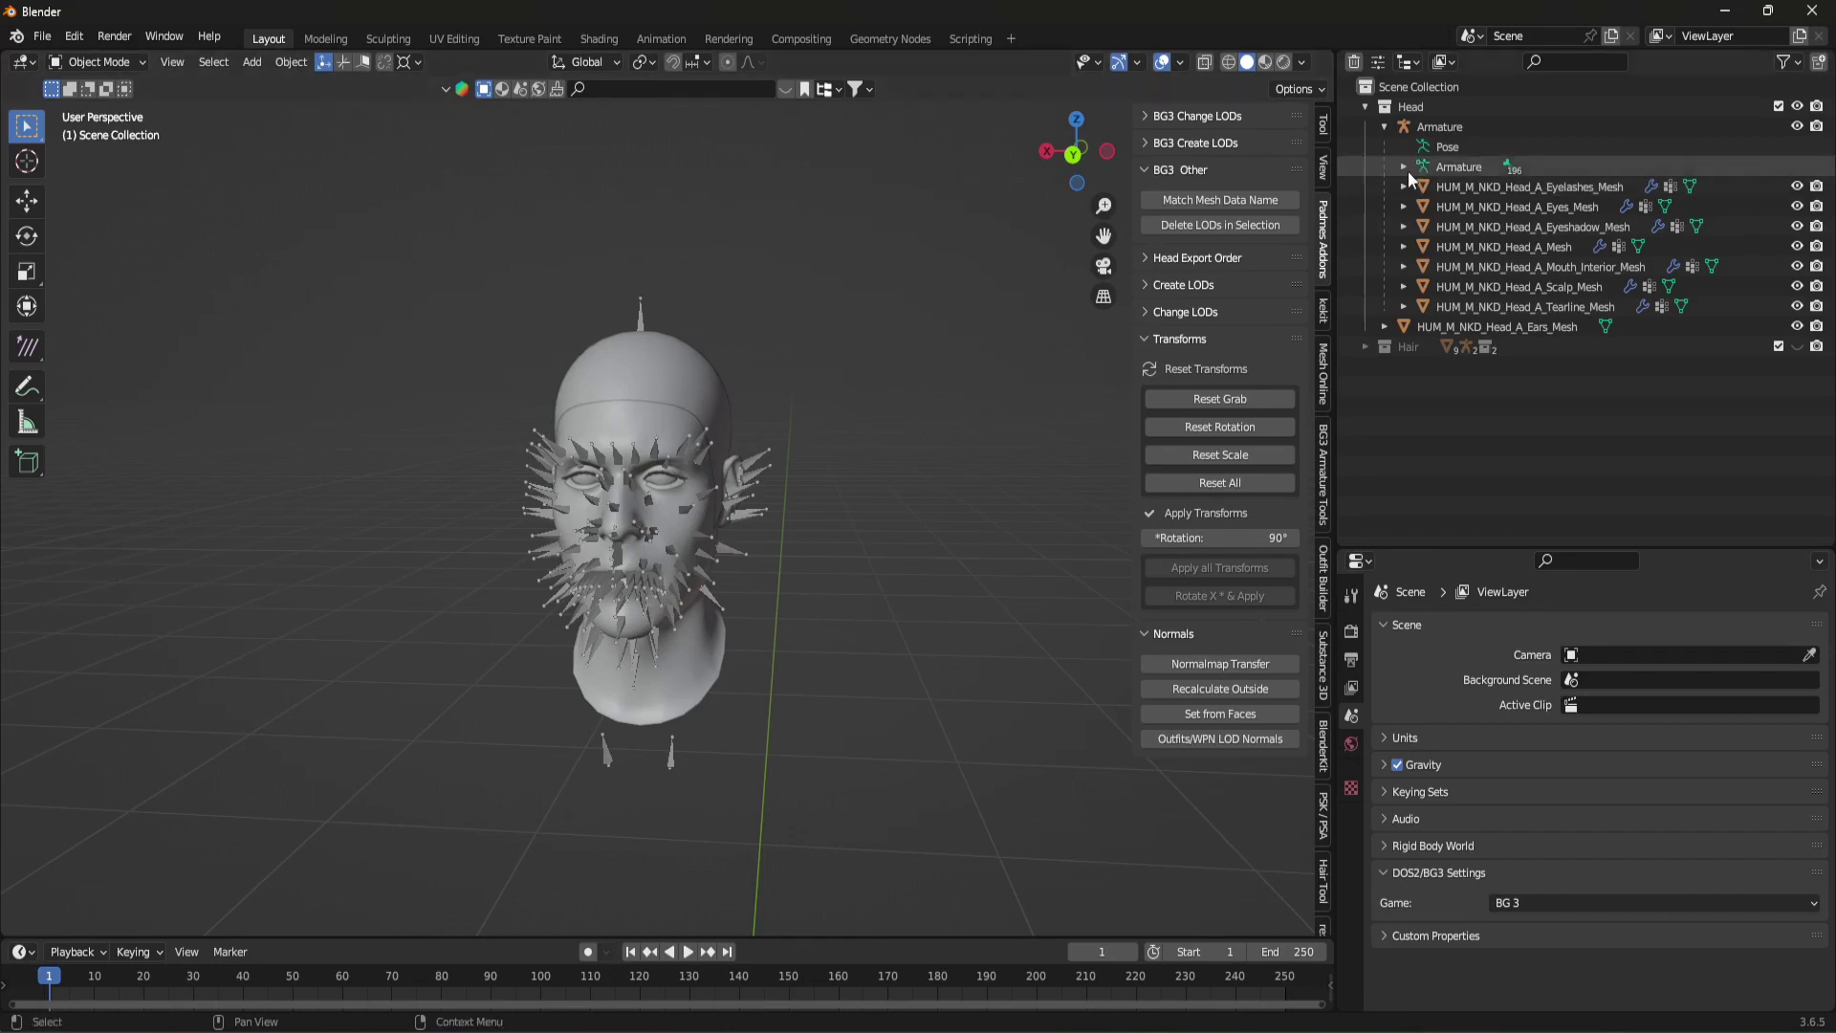
# Step: Inspect the BG3 LOD settings of the Eyelashes, Eyes, Scalp and Ears meshes in turn
pyautogui.click(1690, 186)
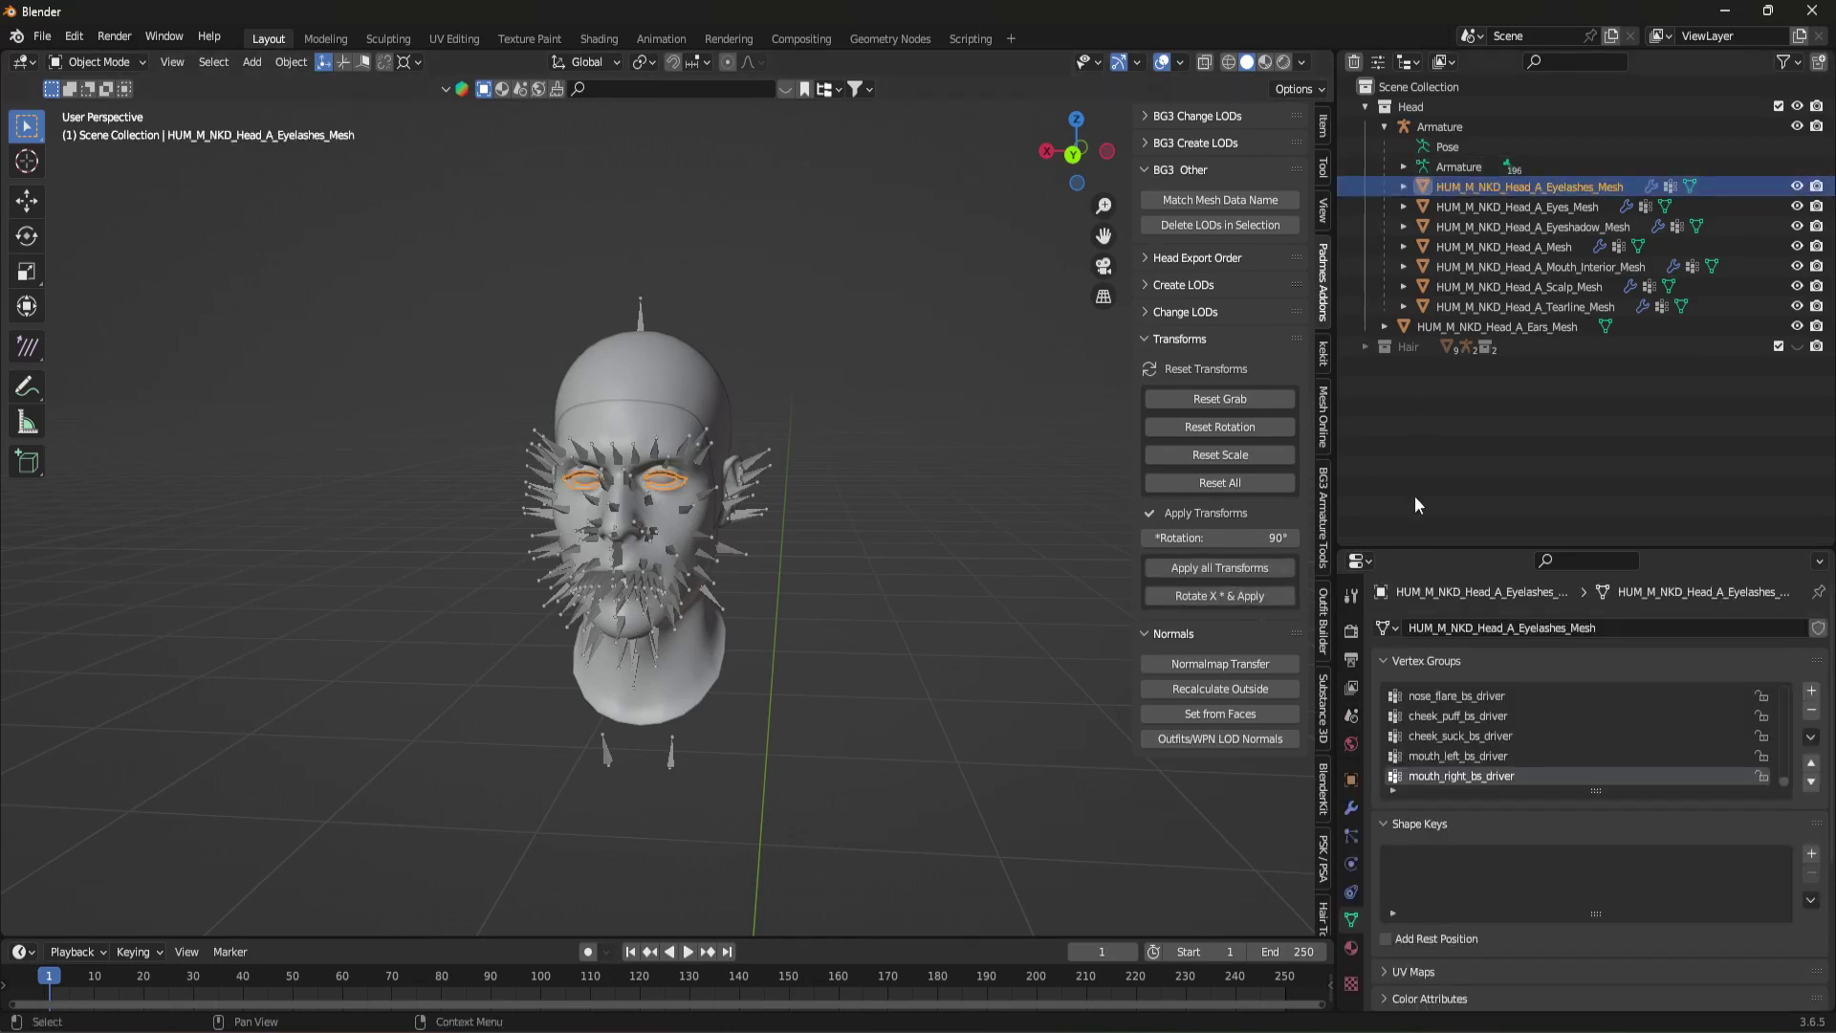
pyautogui.click(1351, 780)
pyautogui.scroll(-8, 1406, 703)
pyautogui.scroll(-3, 1408, 696)
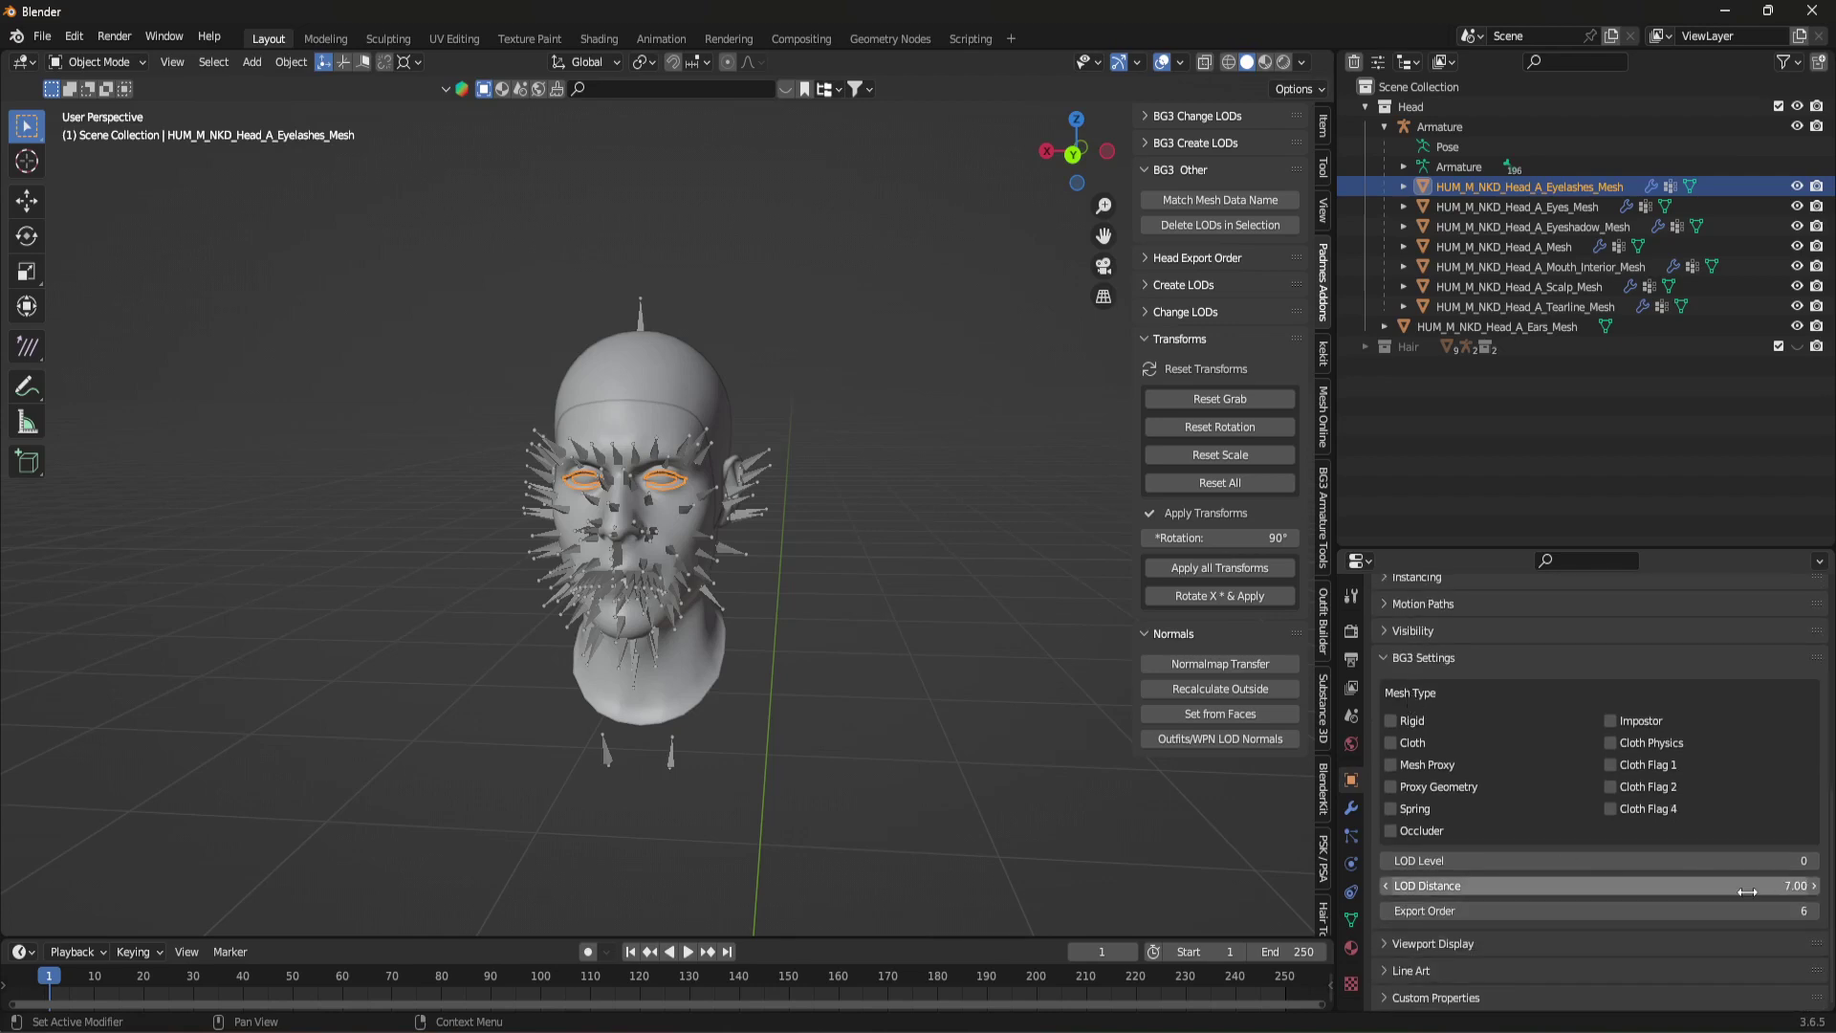
pyautogui.click(1540, 206)
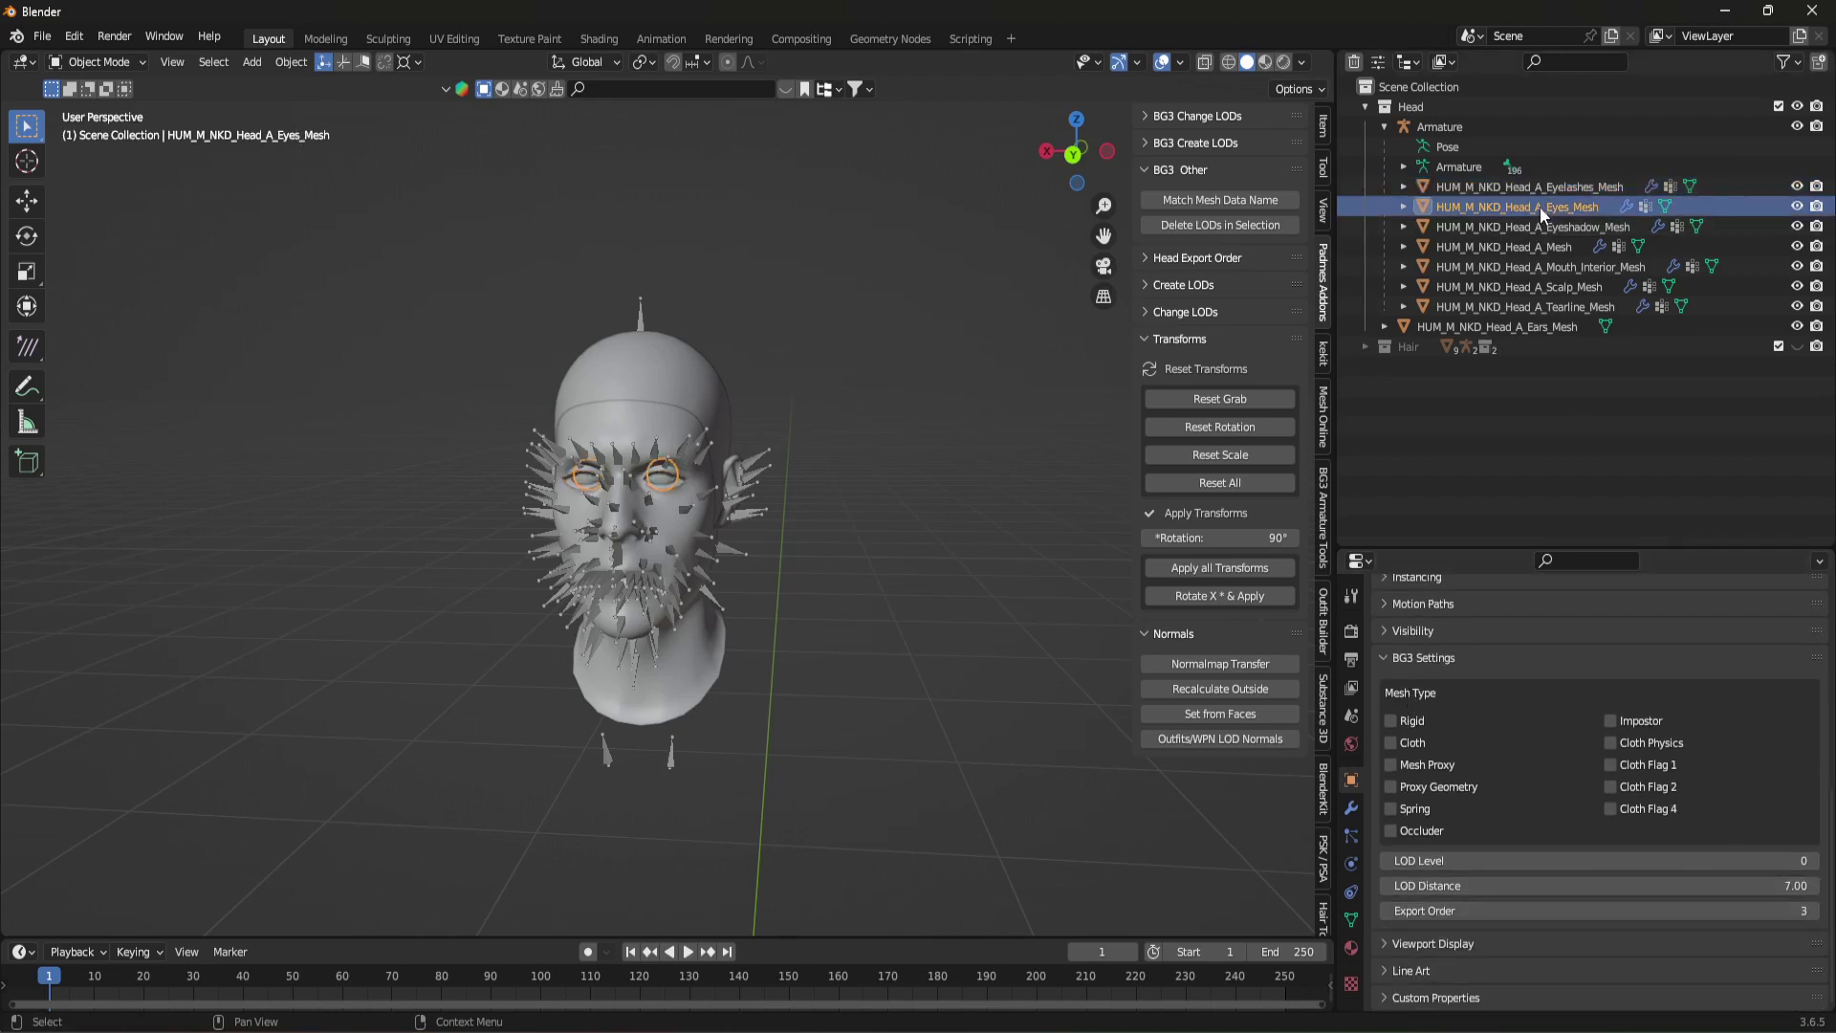
pyautogui.press('Down')
pyautogui.press('Down')
pyautogui.press('Down')
pyautogui.press('Down')
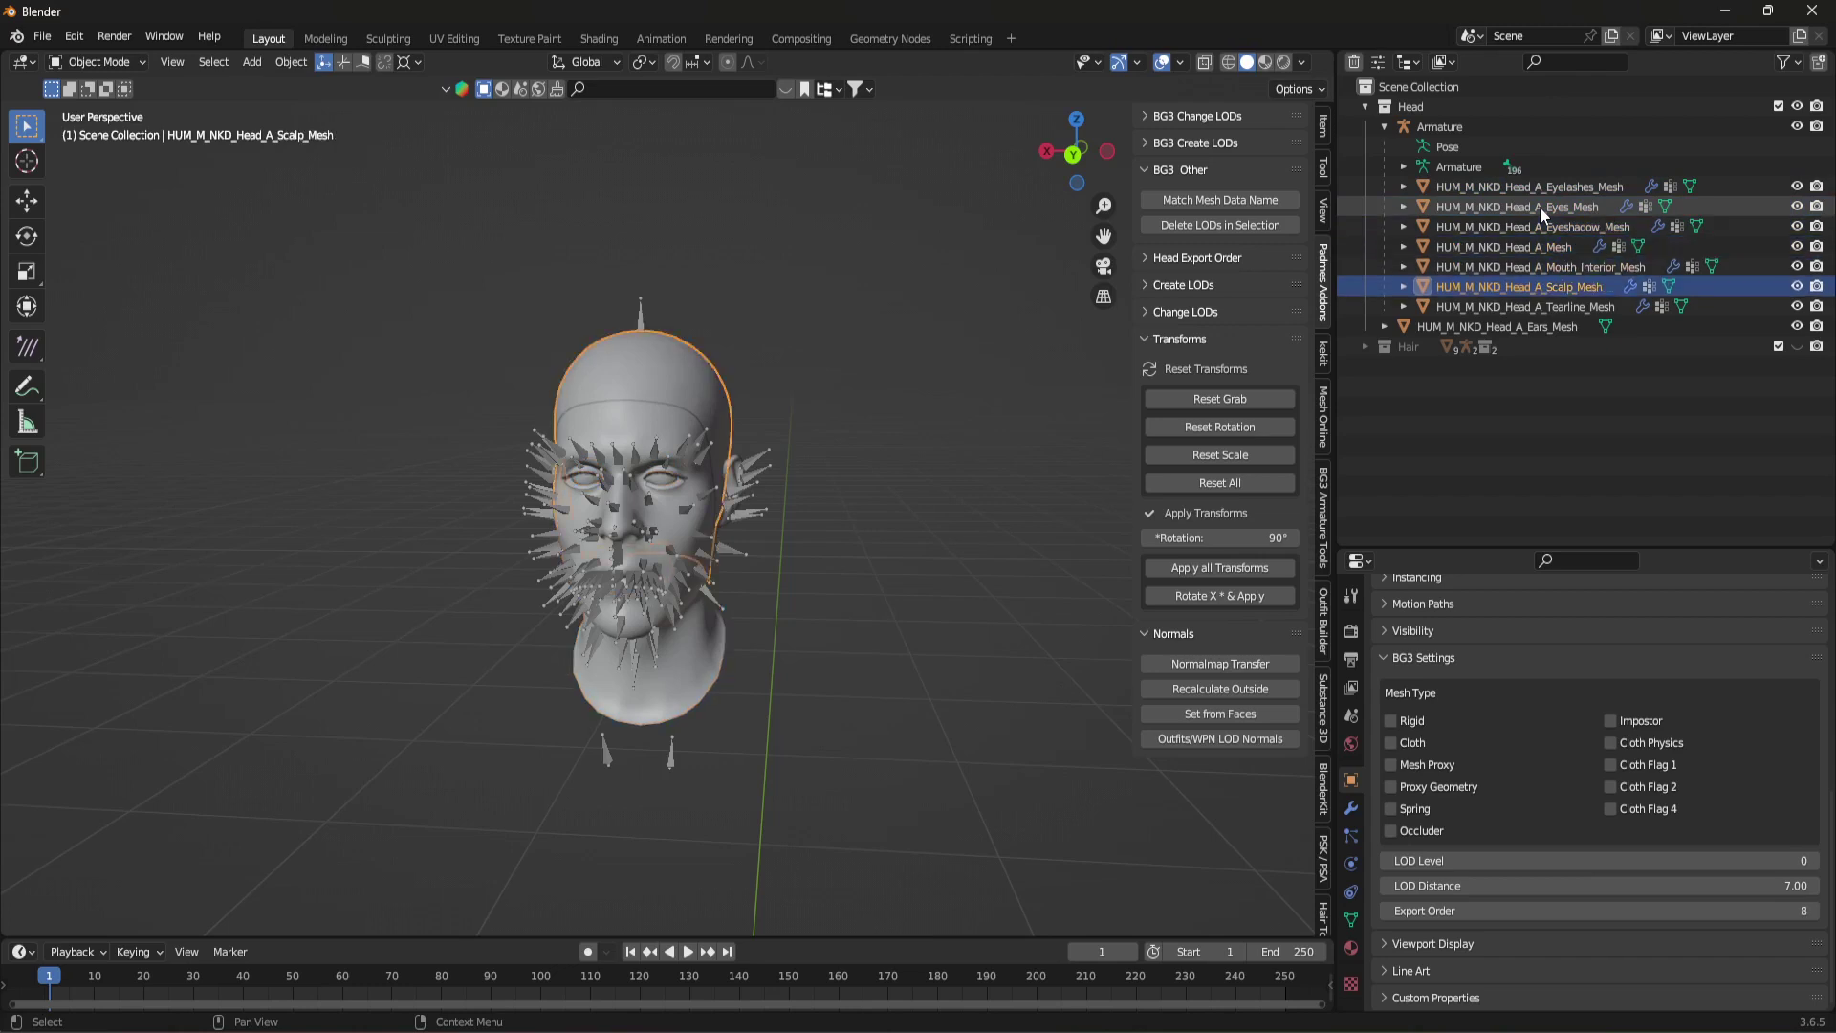
pyautogui.press('Down')
pyautogui.press('Down')
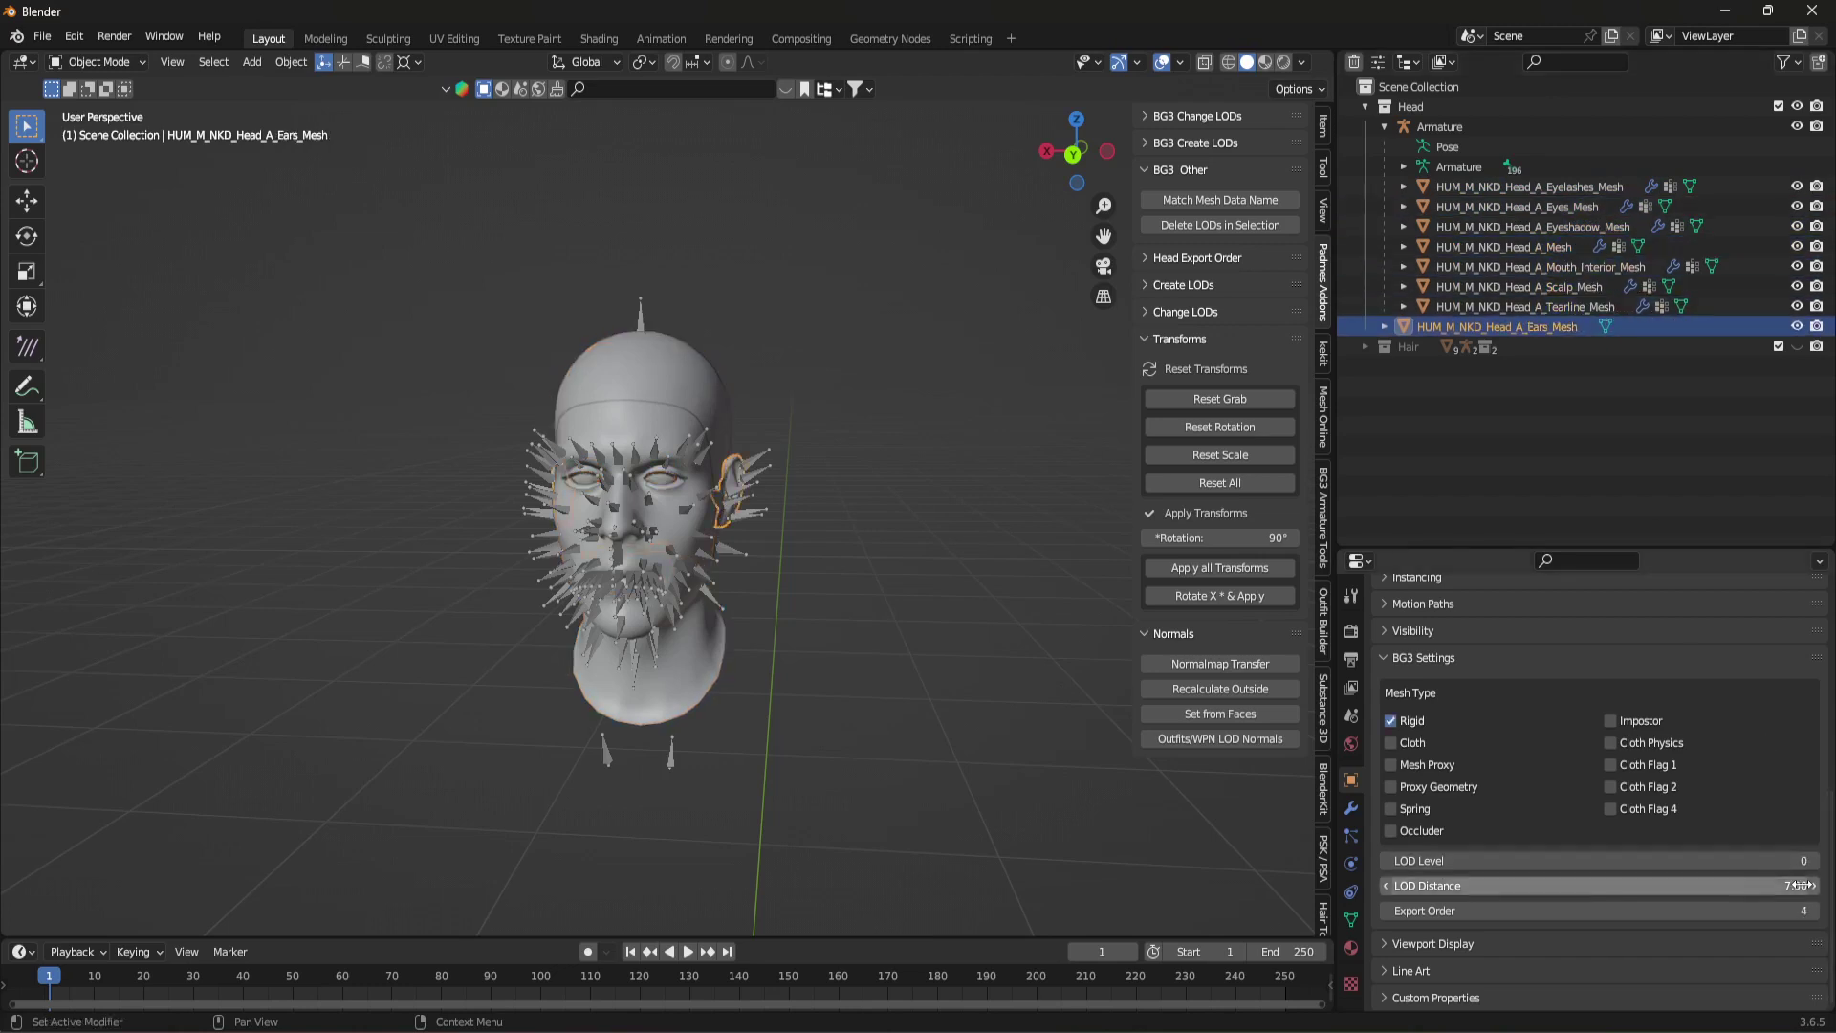
# Step: Change all head meshes to LOD 0 and verify each now shows LOD Distance 0.00
pyautogui.keyDown('shift'); pyautogui.click(1514, 188); pyautogui.keyUp('shift')
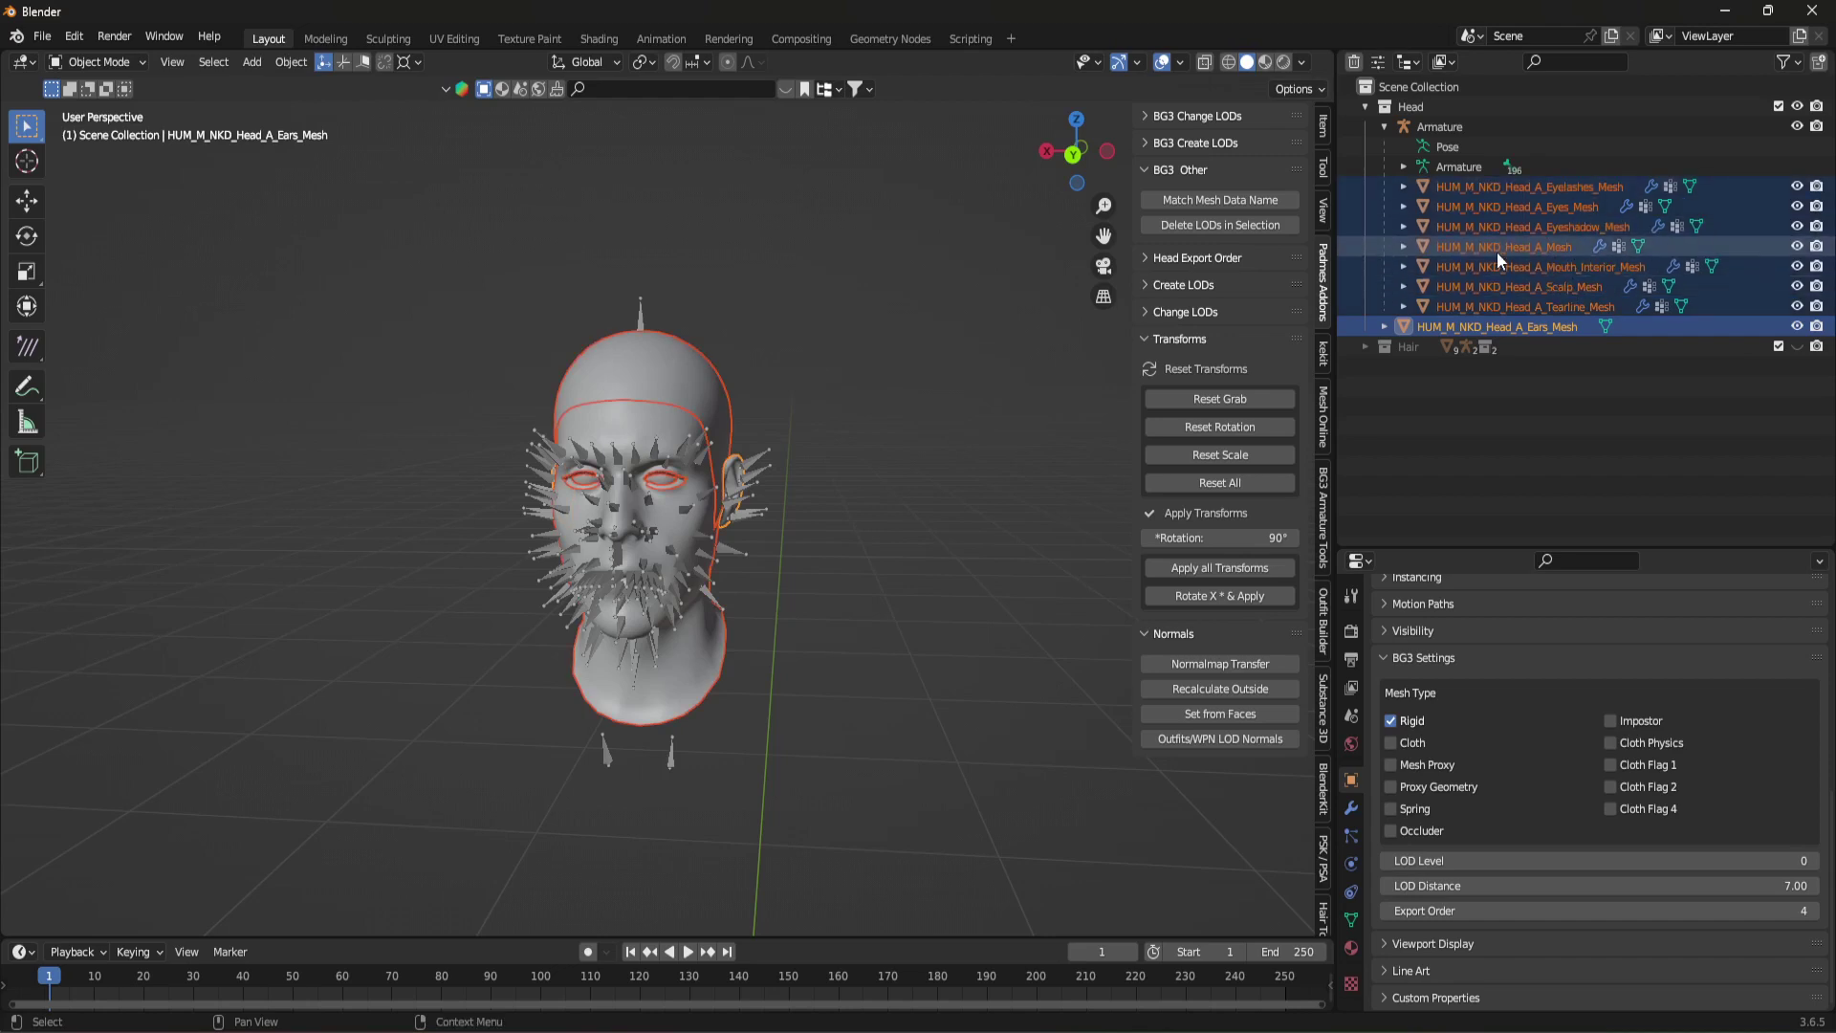
pyautogui.click(1150, 117)
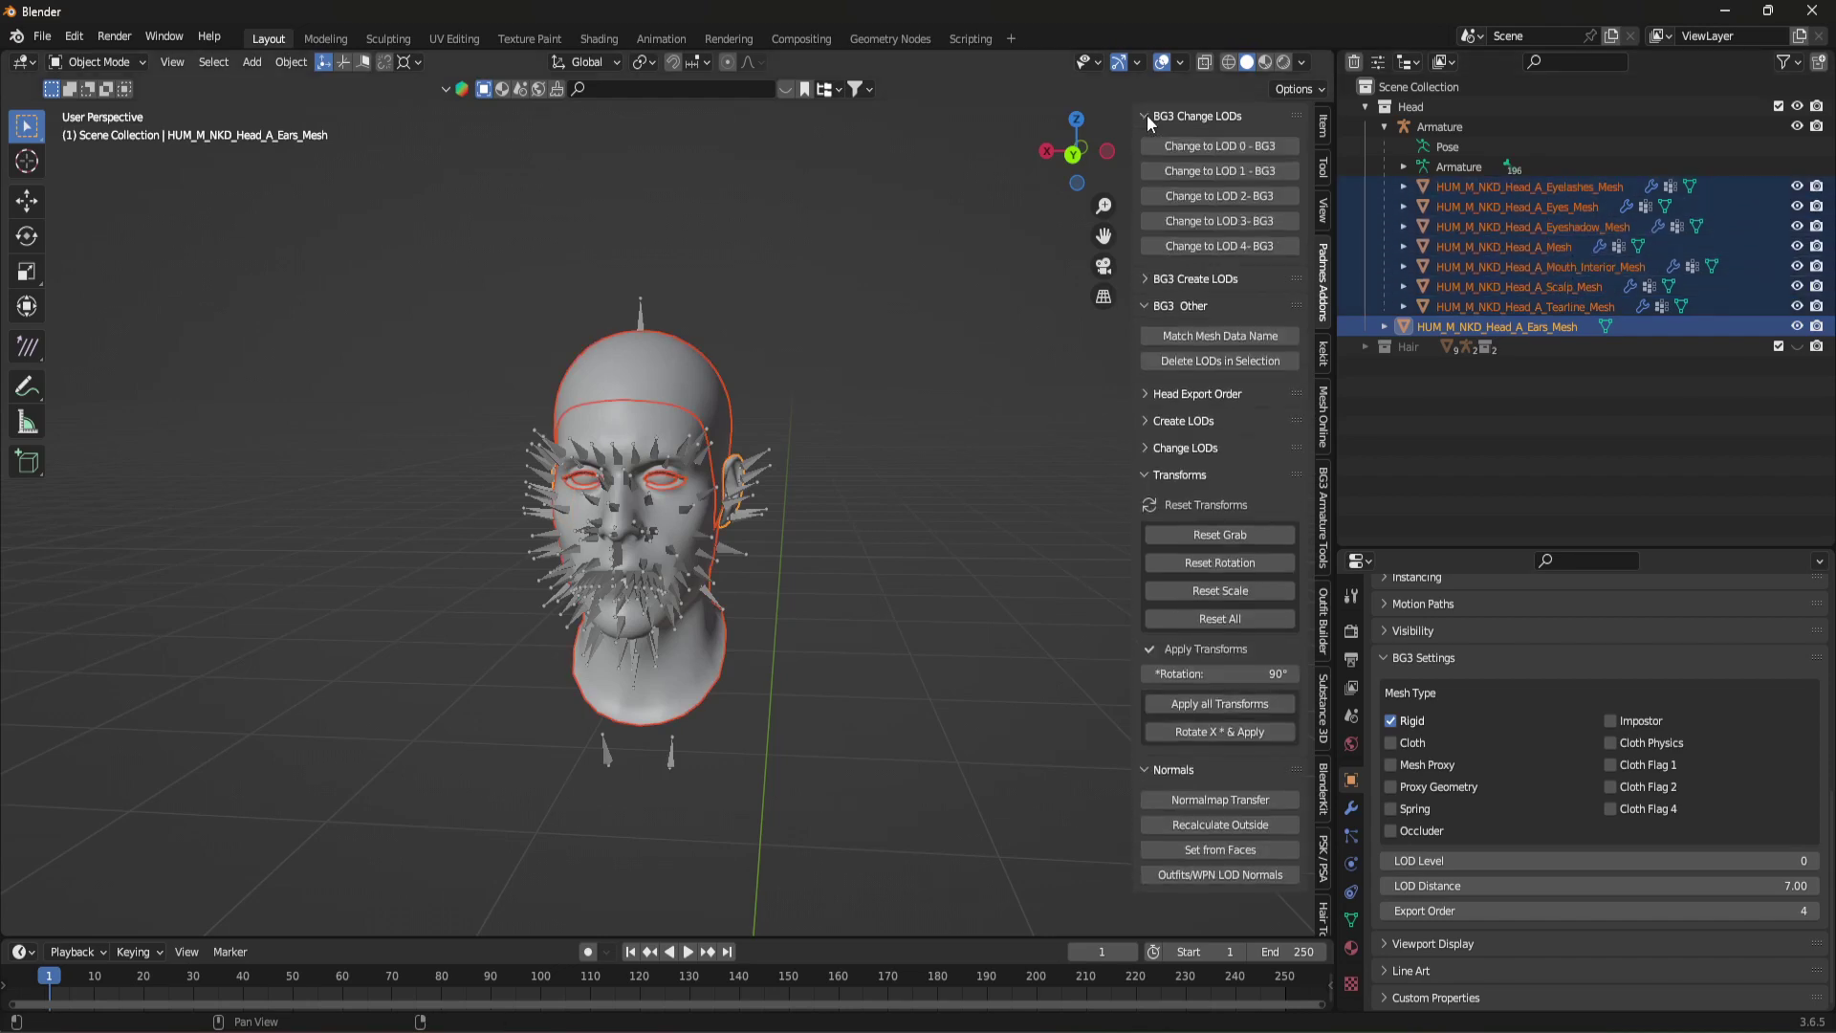
pyautogui.click(1243, 146)
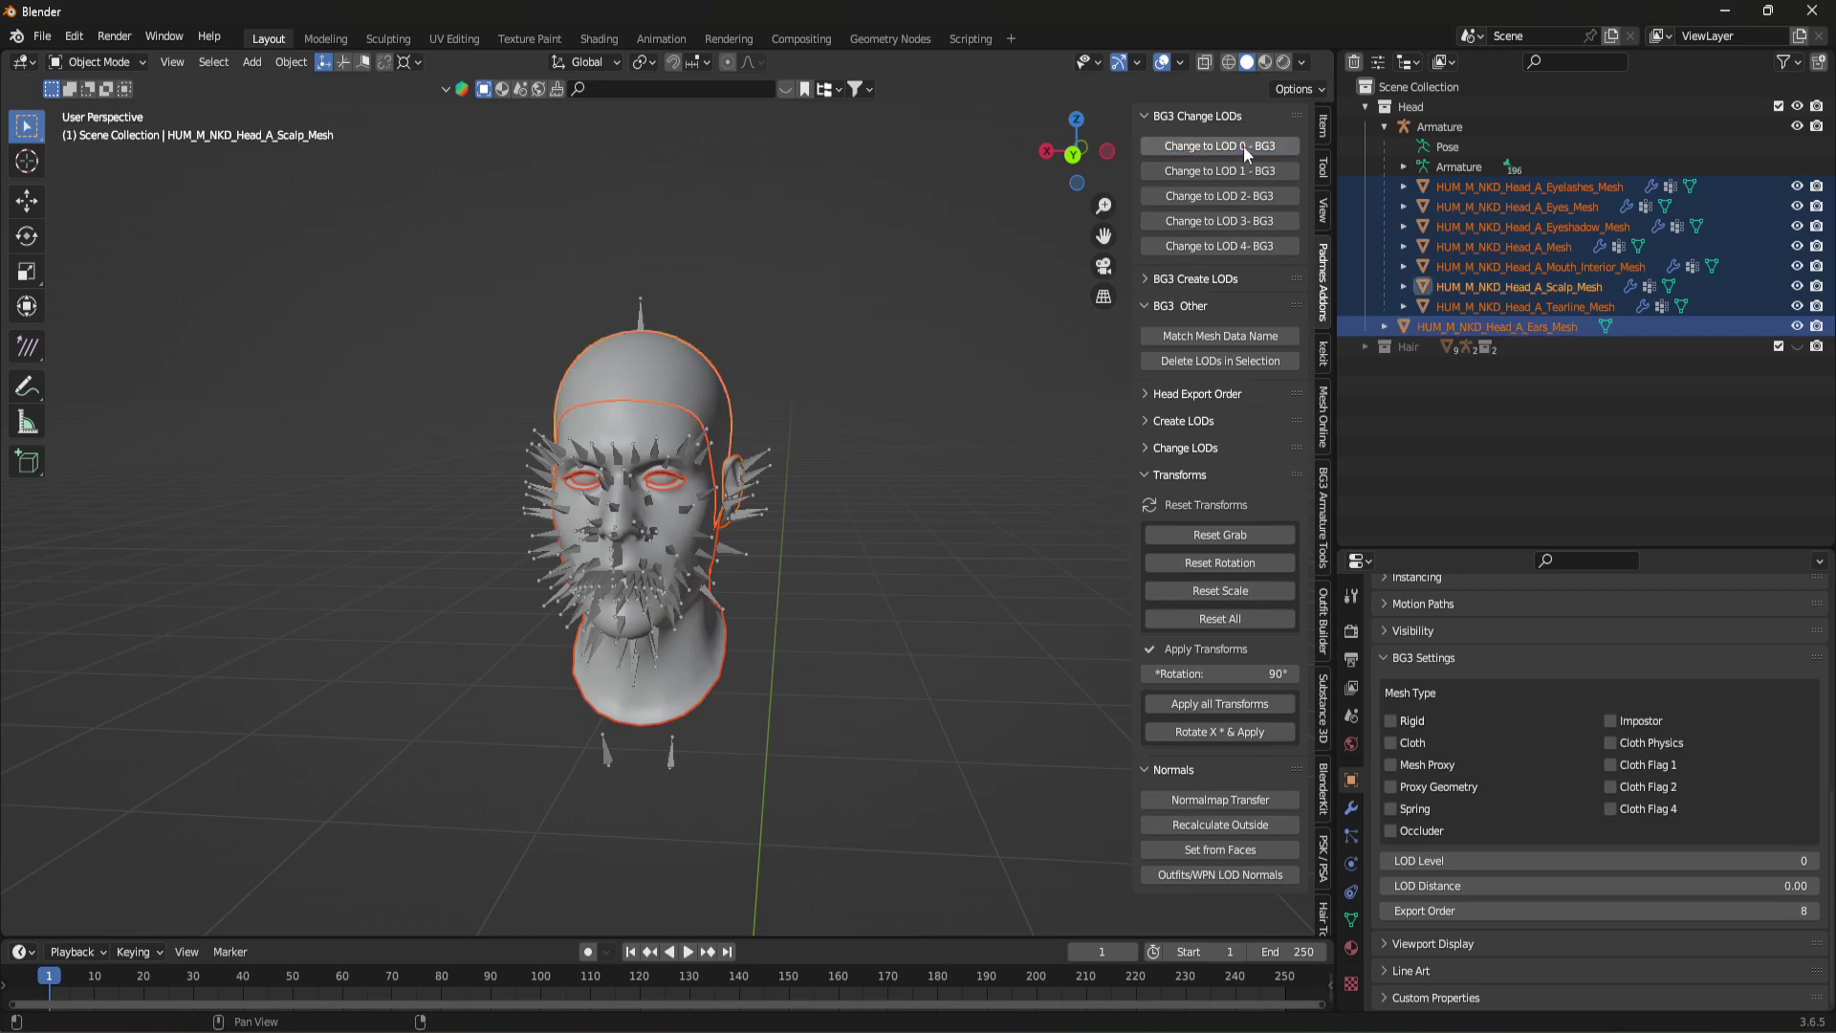
pyautogui.click(1538, 327)
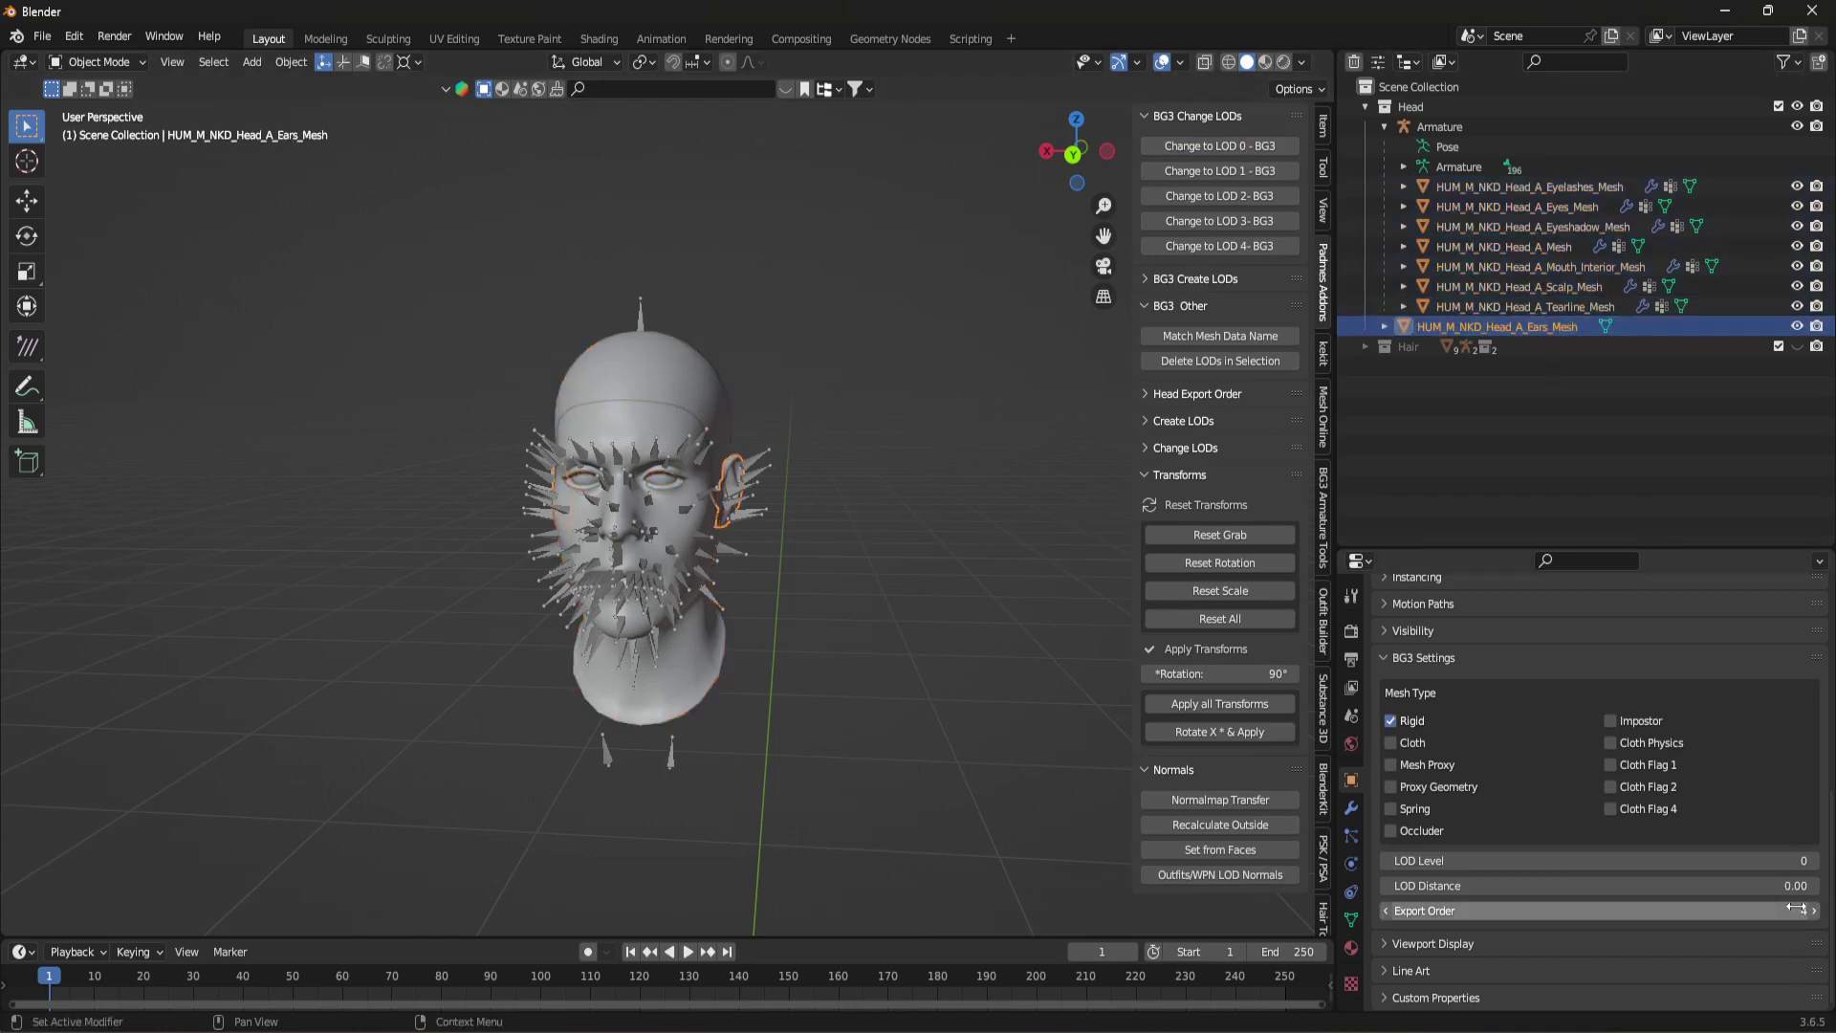
pyautogui.press('Up')
pyautogui.press('Up')
pyautogui.press('Up')
pyautogui.press('Up')
pyautogui.press('Up')
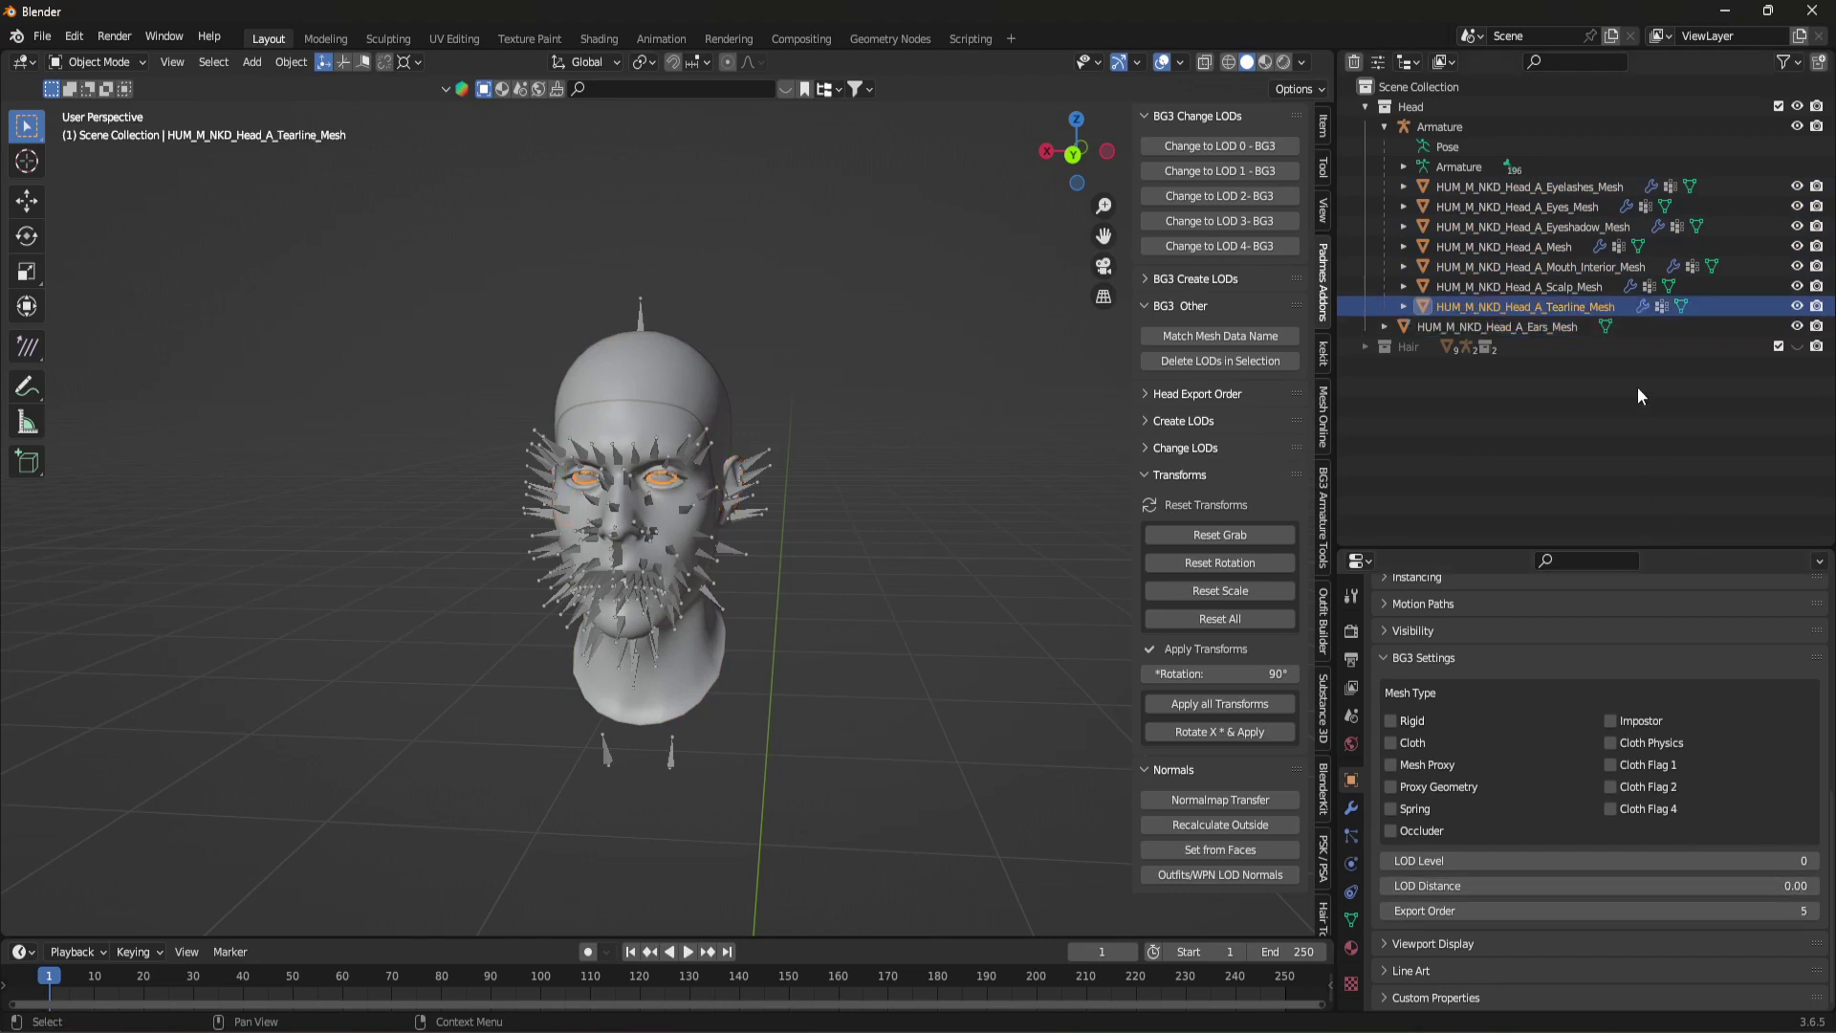
pyautogui.press('Up')
pyautogui.press('Up')
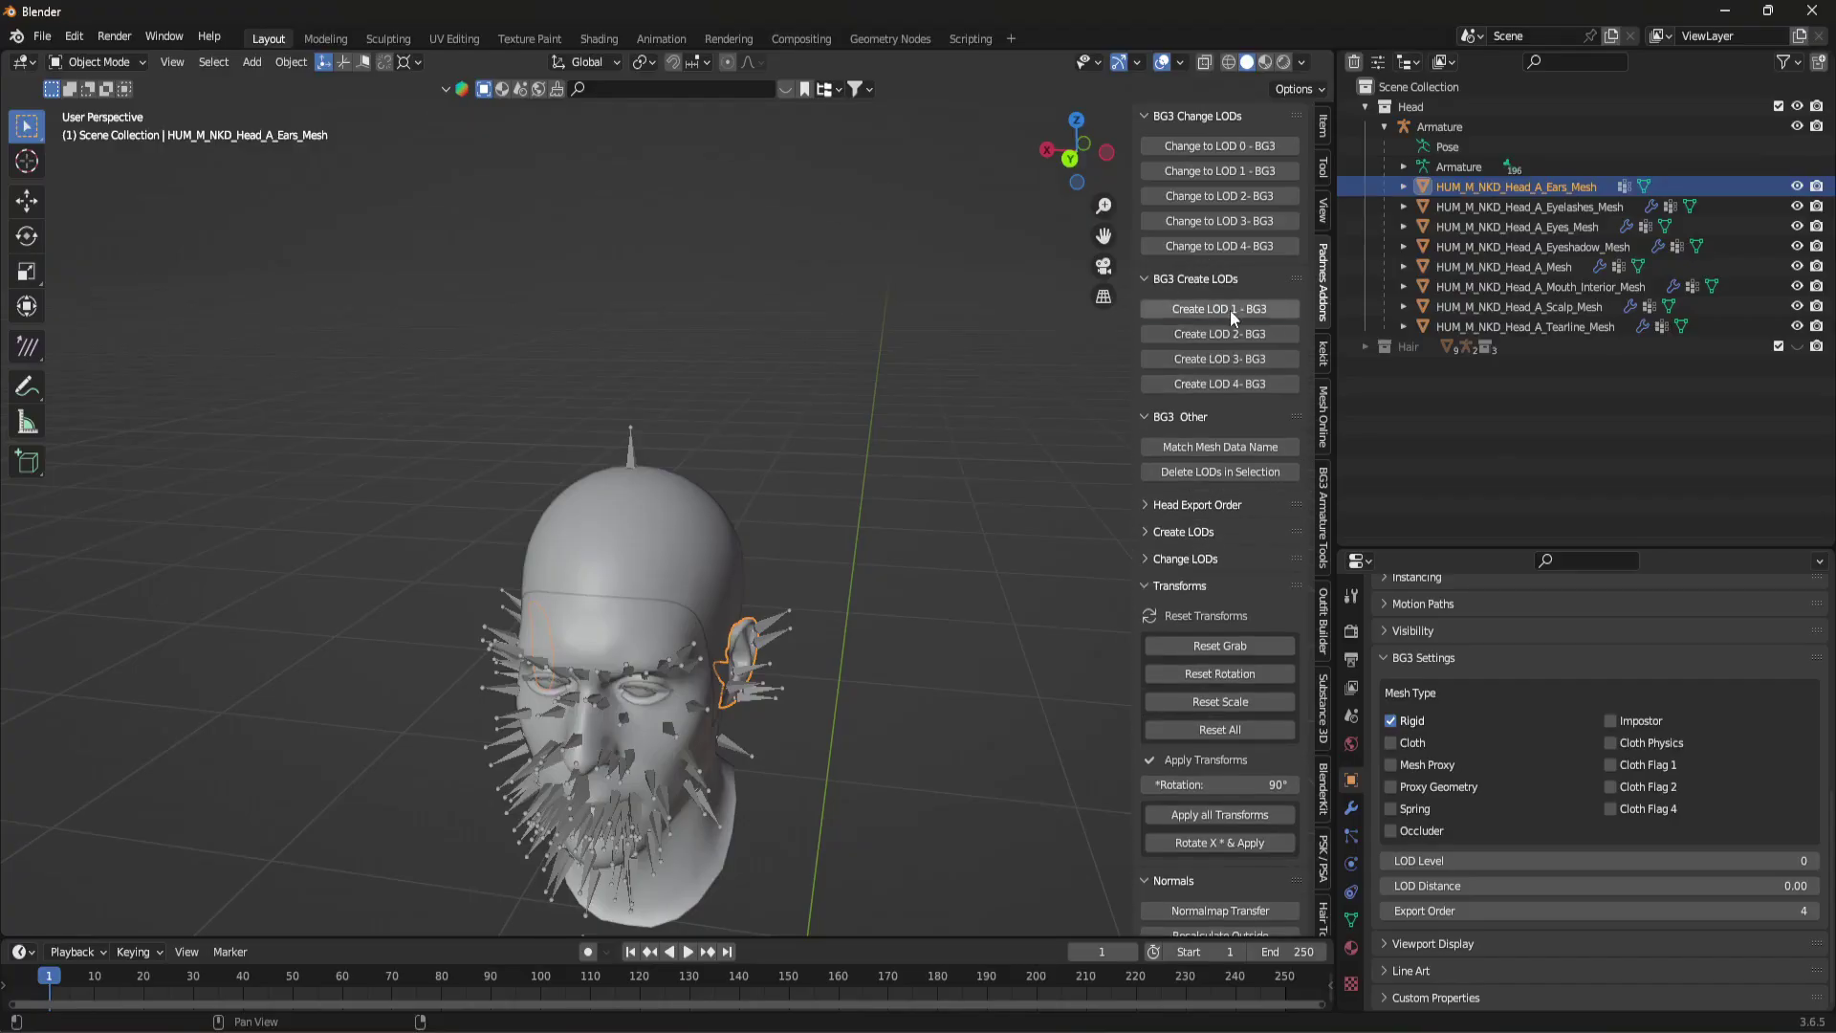
# Step: Create LOD1, LOD2, LOD3 and LOD4 copies of HUM_M_NKD_Head_A_Ears_Mesh
pyautogui.click(1229, 310)
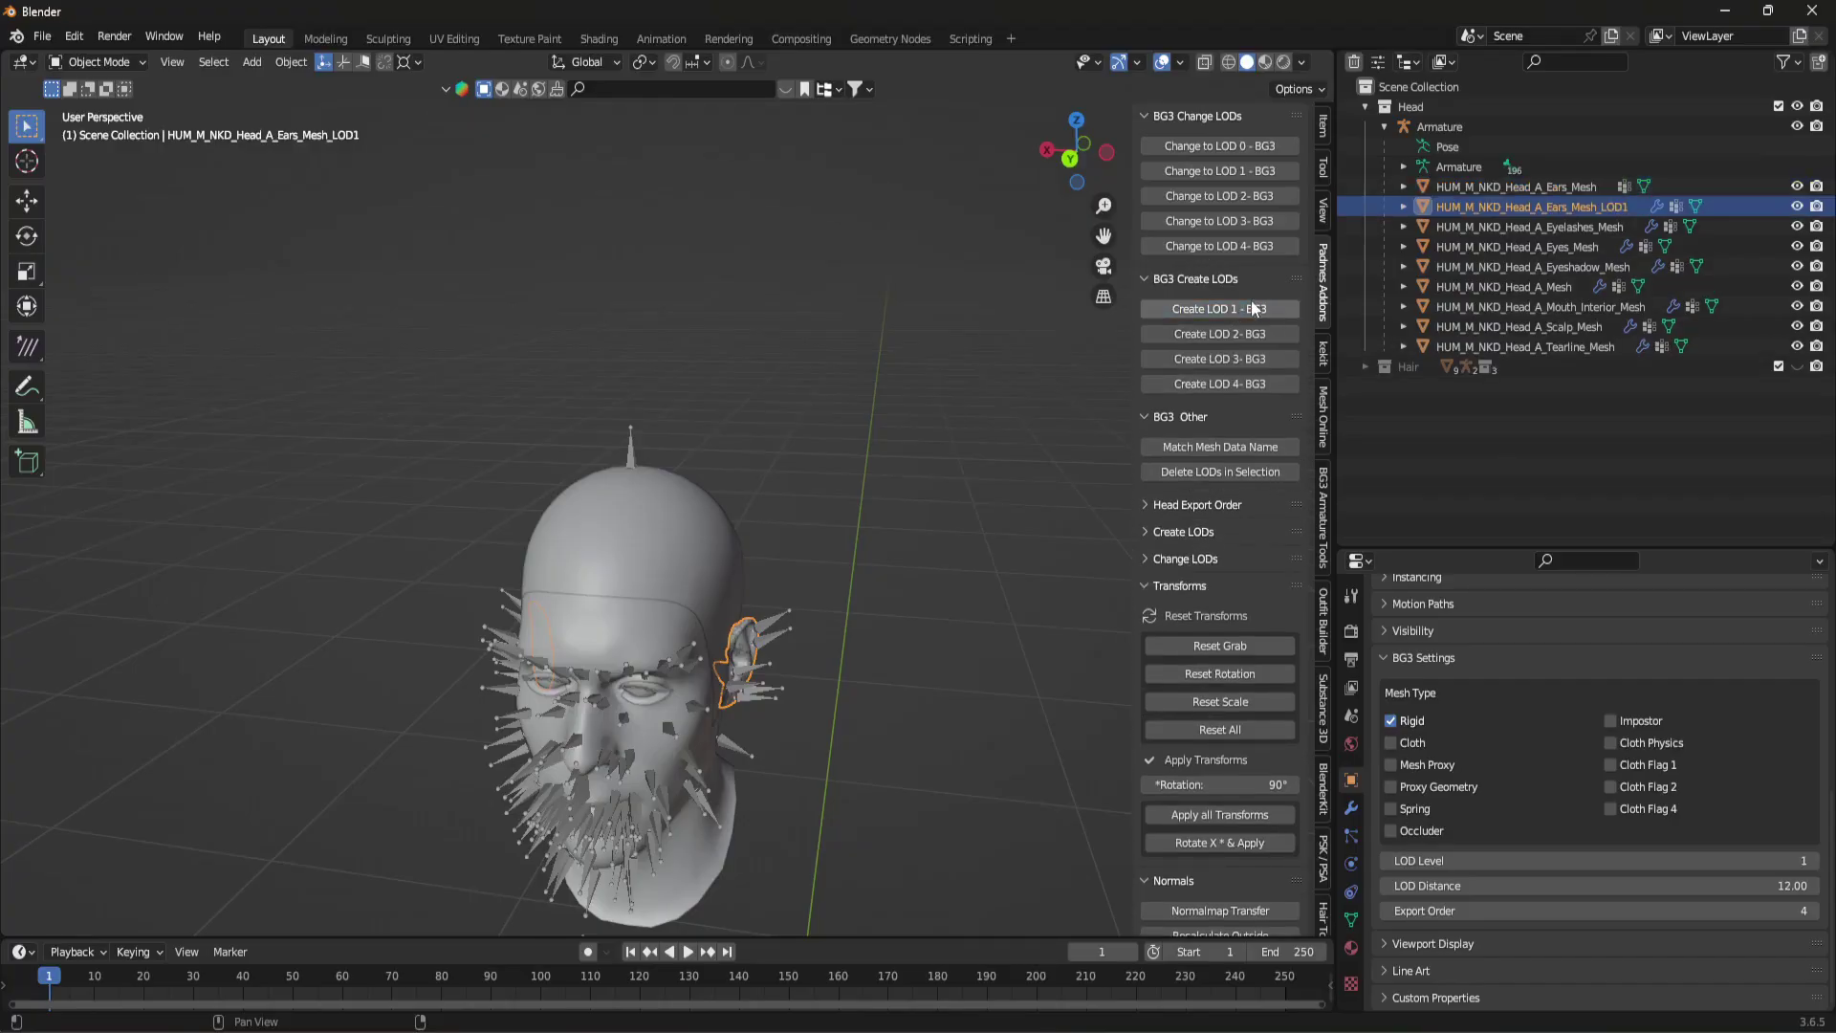
pyautogui.scroll(10, 1532, 644)
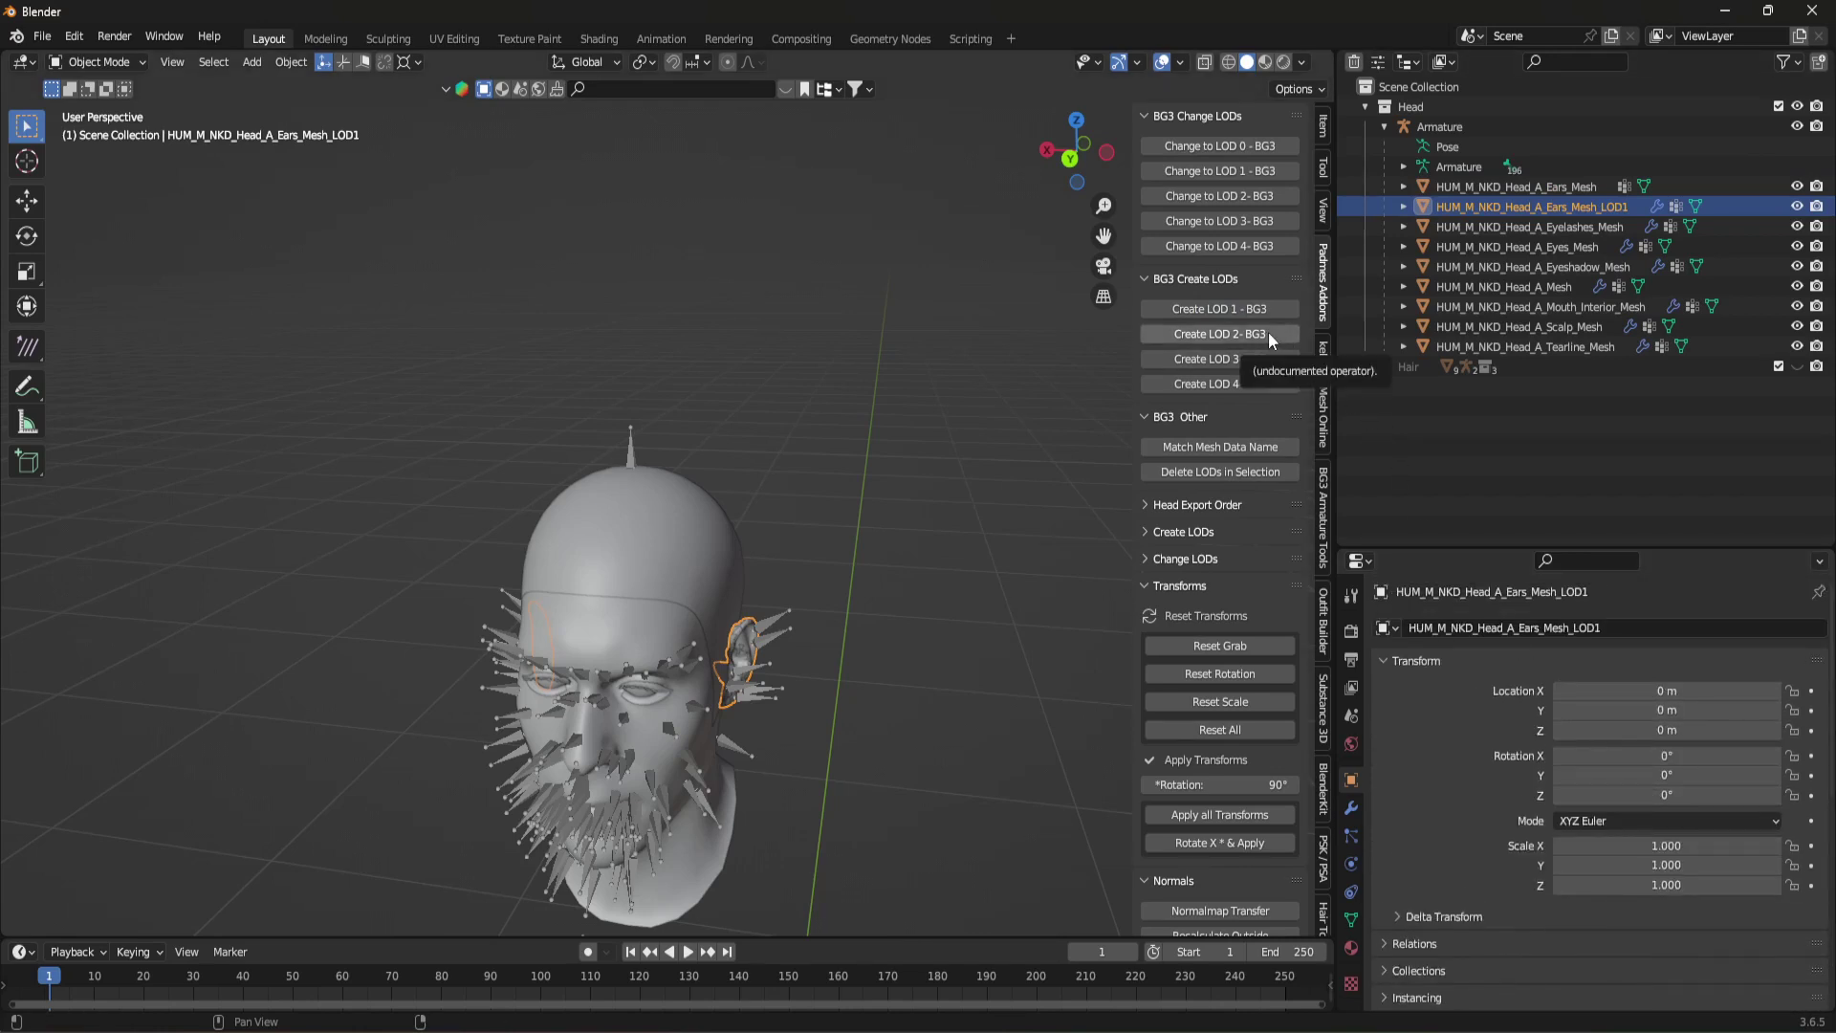
pyautogui.click(1354, 913)
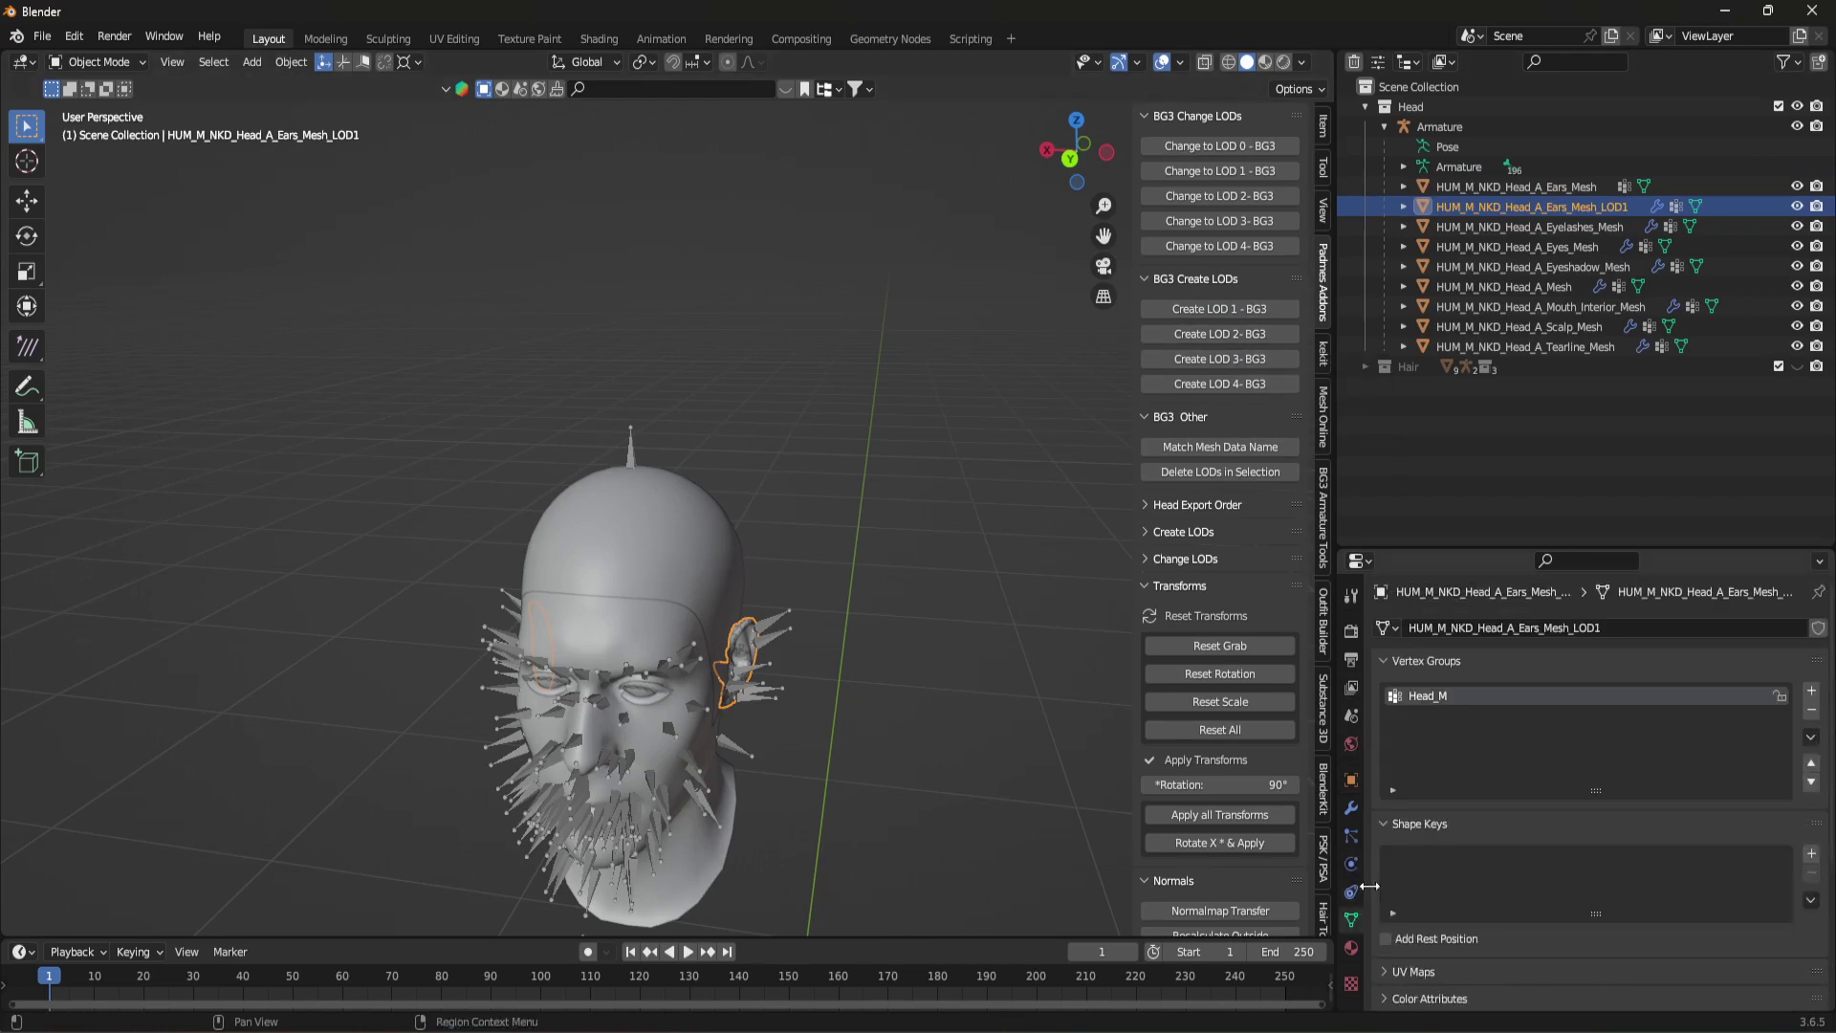
pyautogui.click(1243, 331)
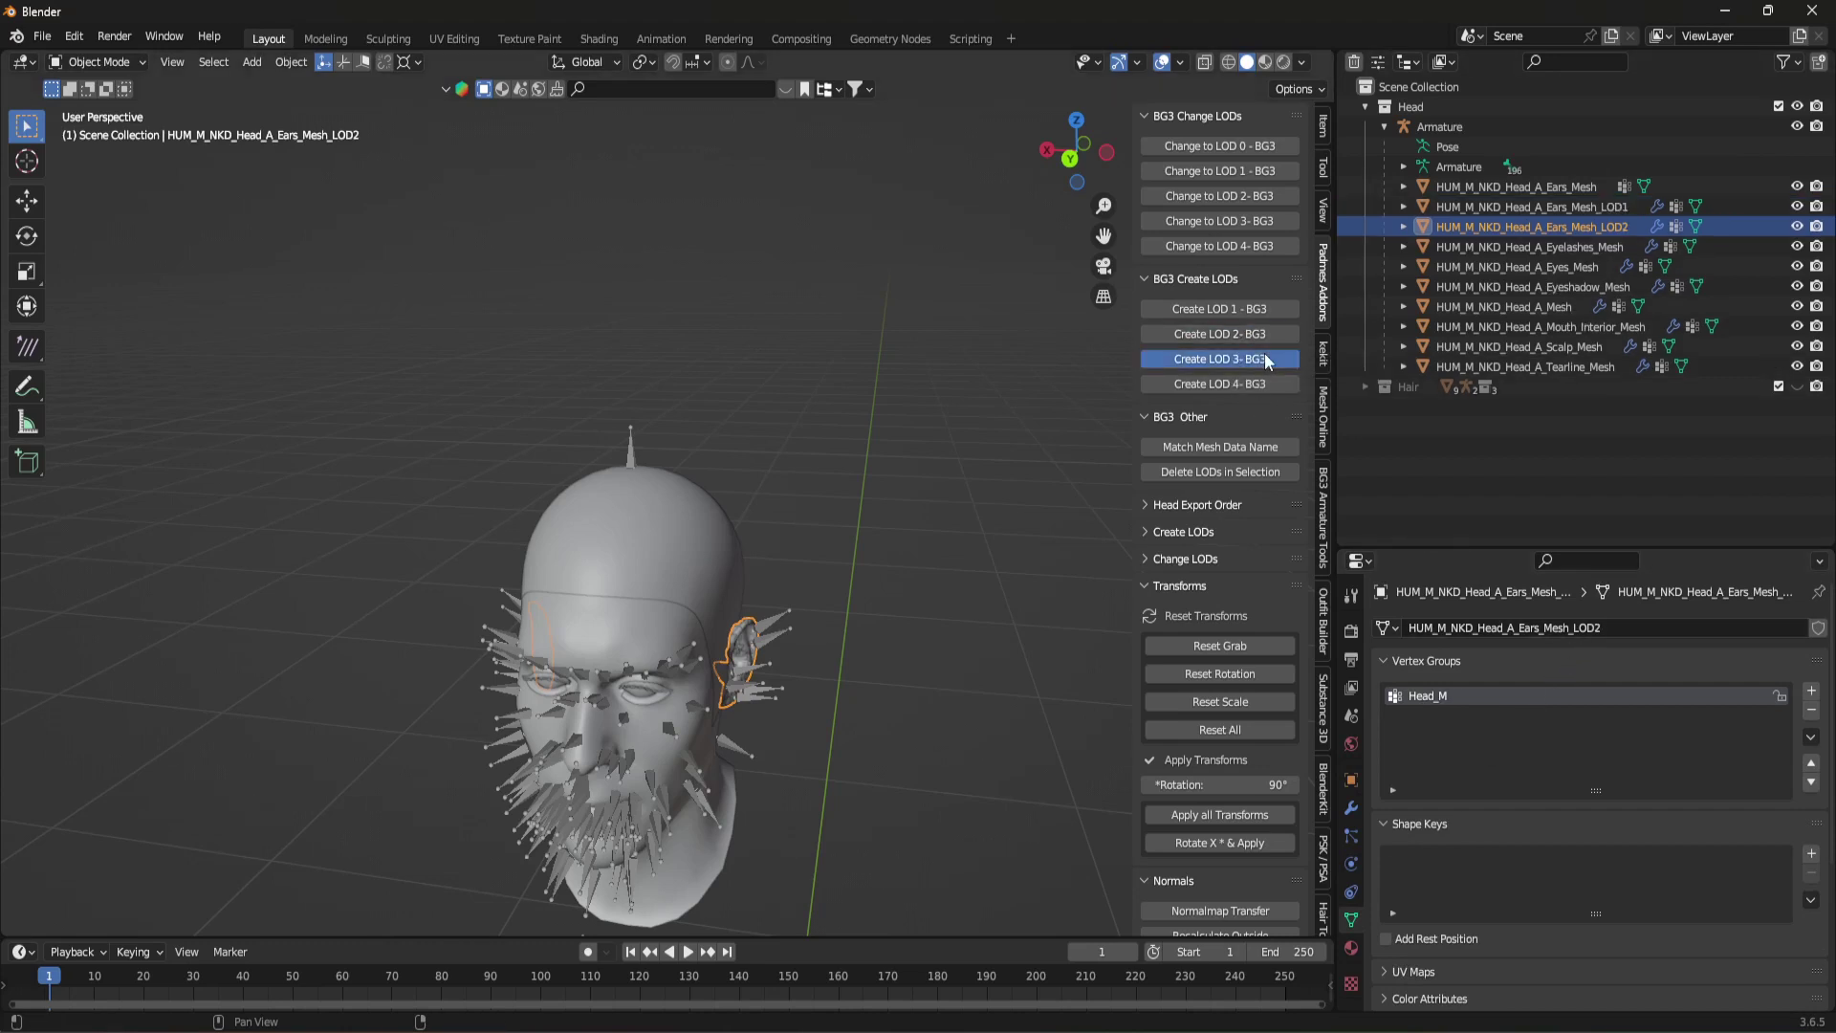
pyautogui.click(1265, 357)
pyautogui.click(1271, 381)
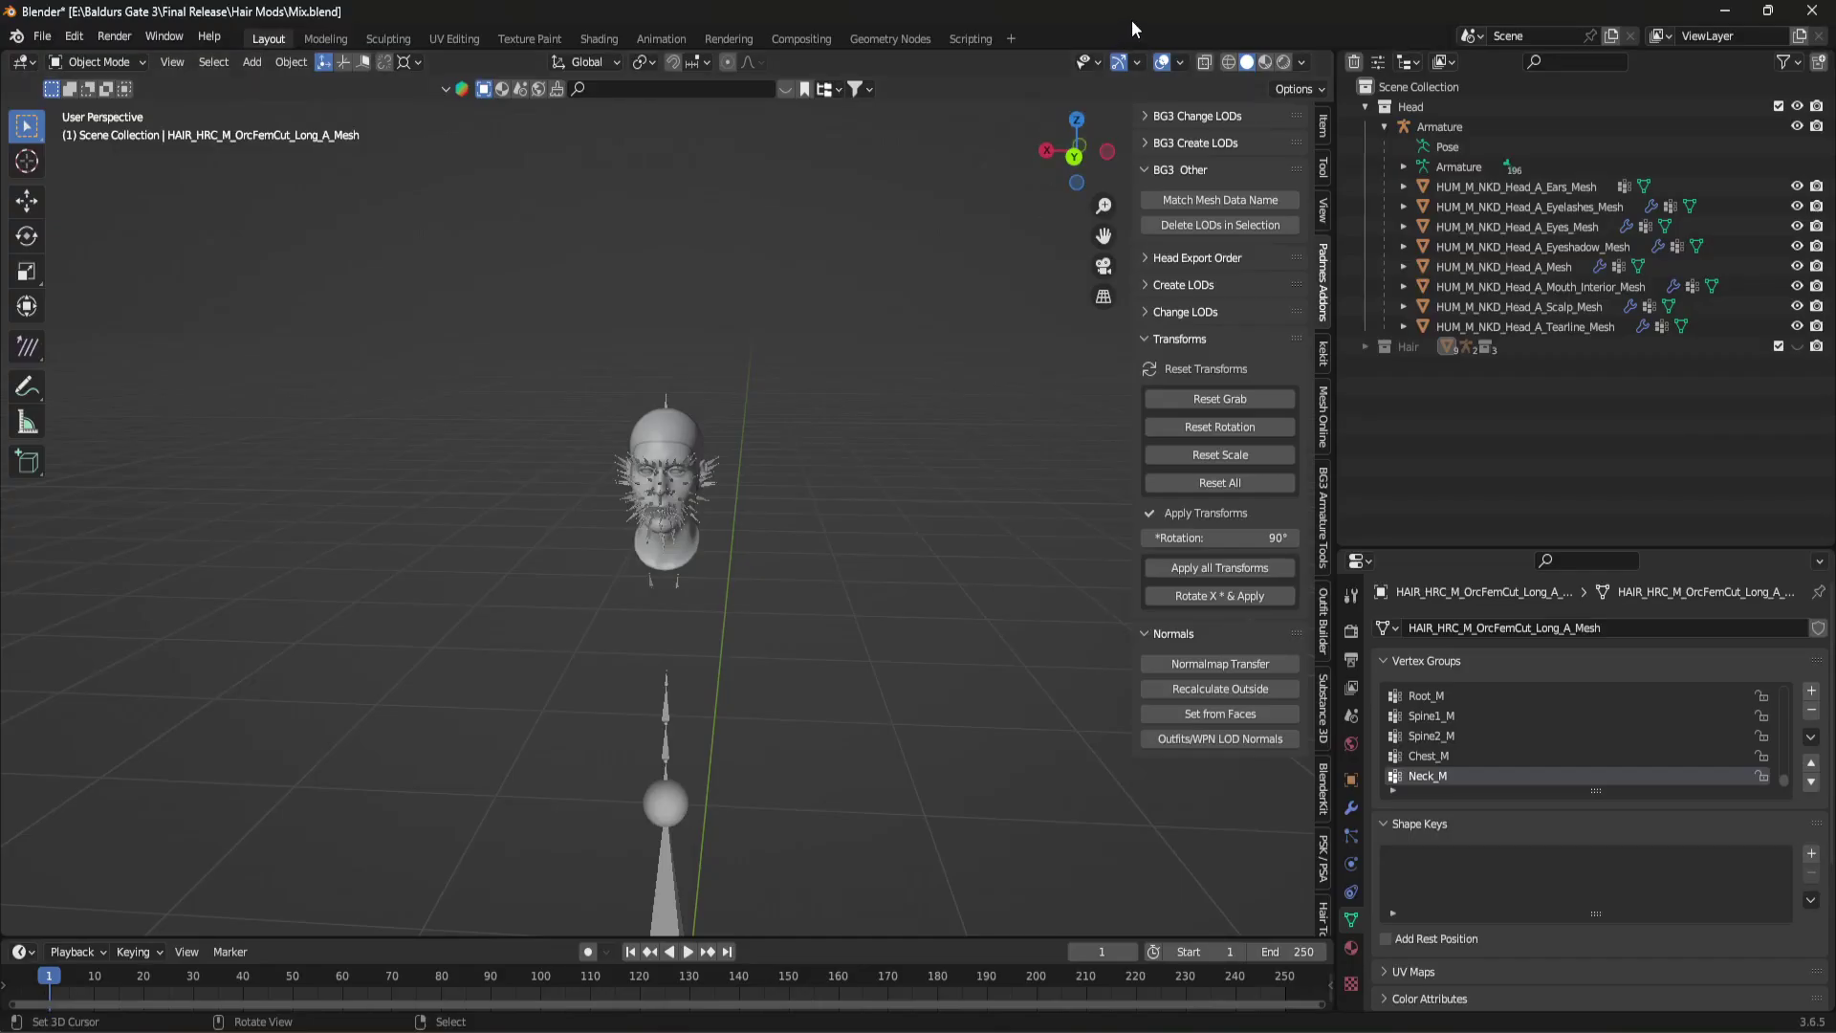
# Step: Rotate the Armature and all head meshes 90° on X and apply the transforms
pyautogui.click(1445, 127)
pyautogui.keyDown('shift'); pyautogui.click(1530, 319); pyautogui.keyUp('shift')
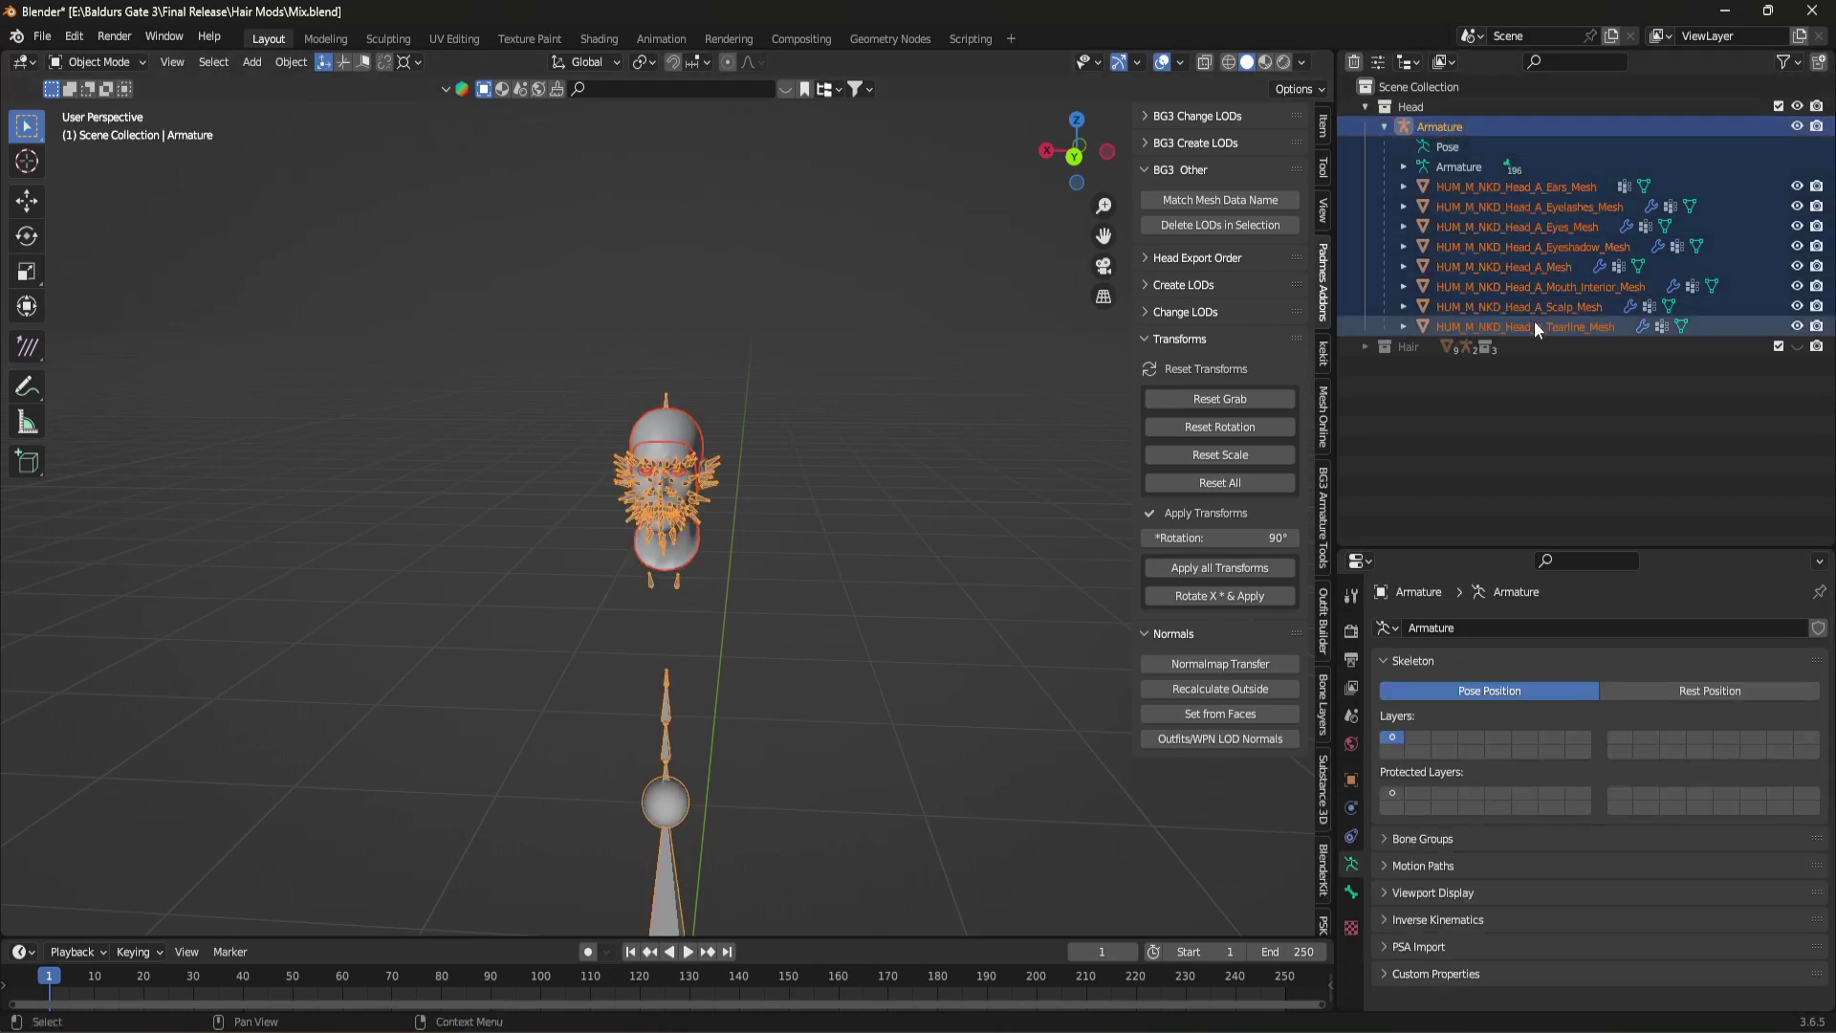
pyautogui.click(1352, 779)
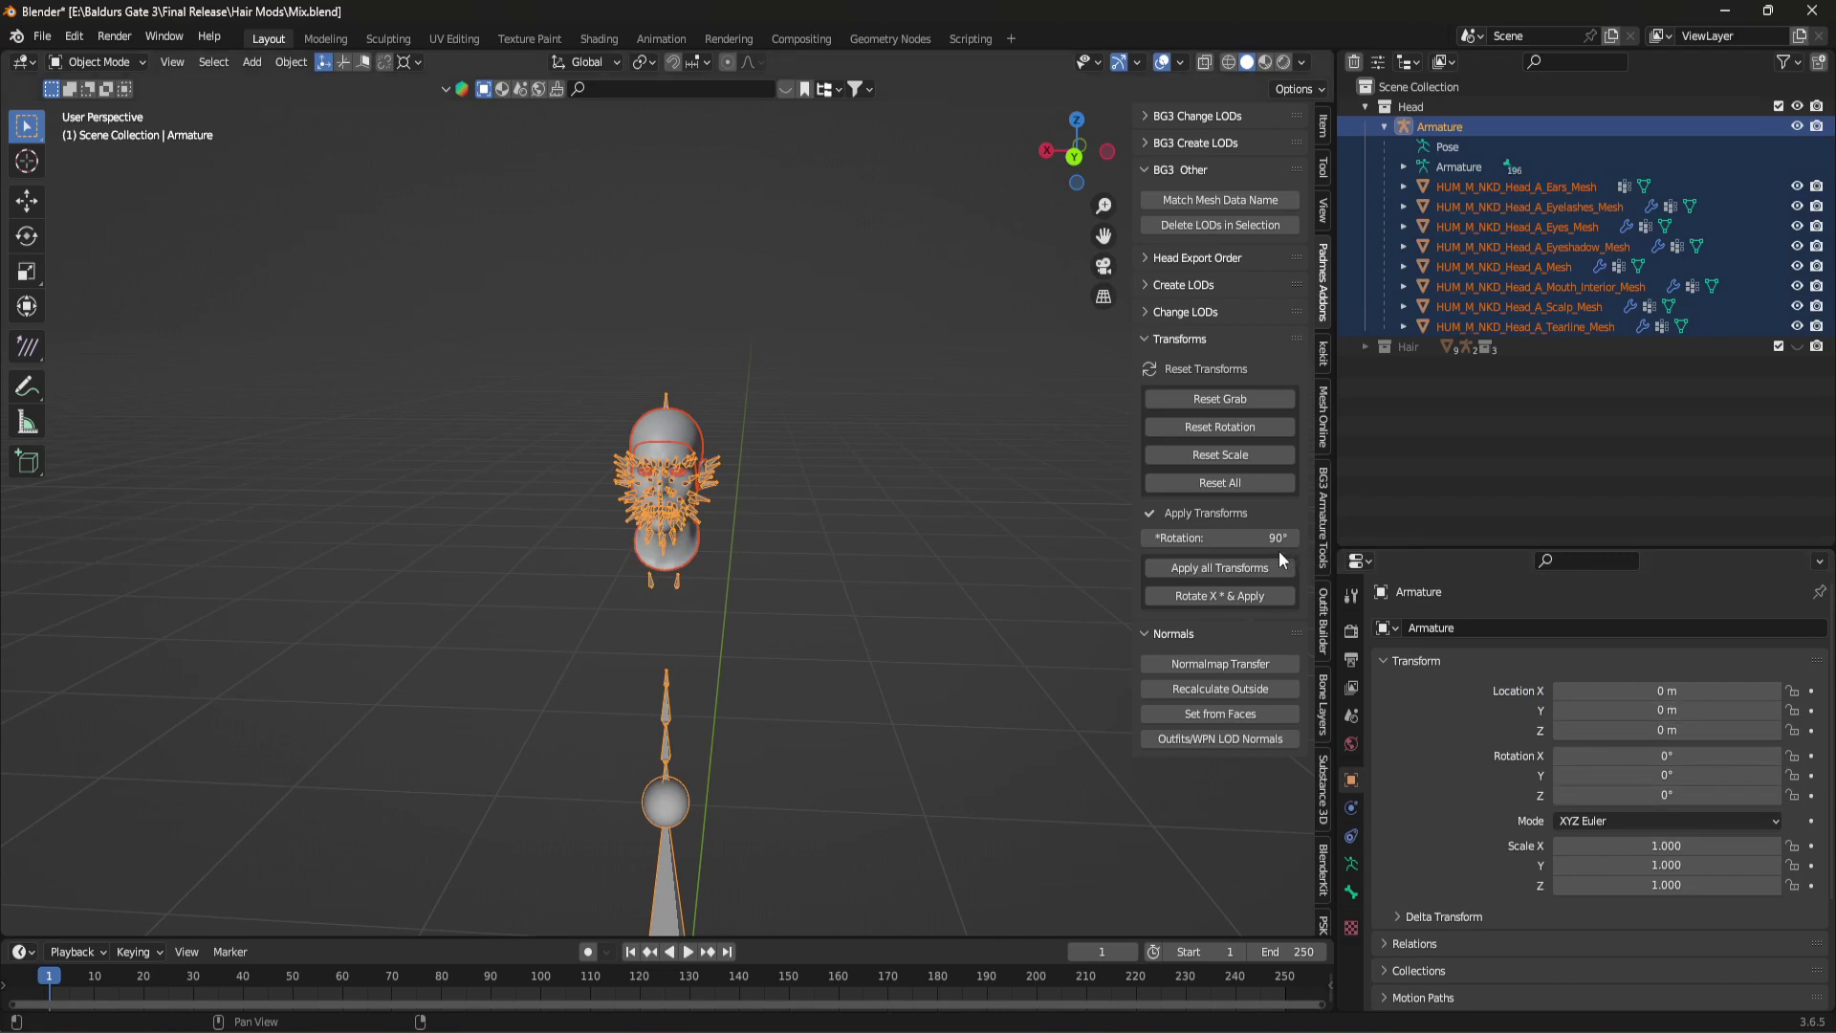
pyautogui.click(1219, 595)
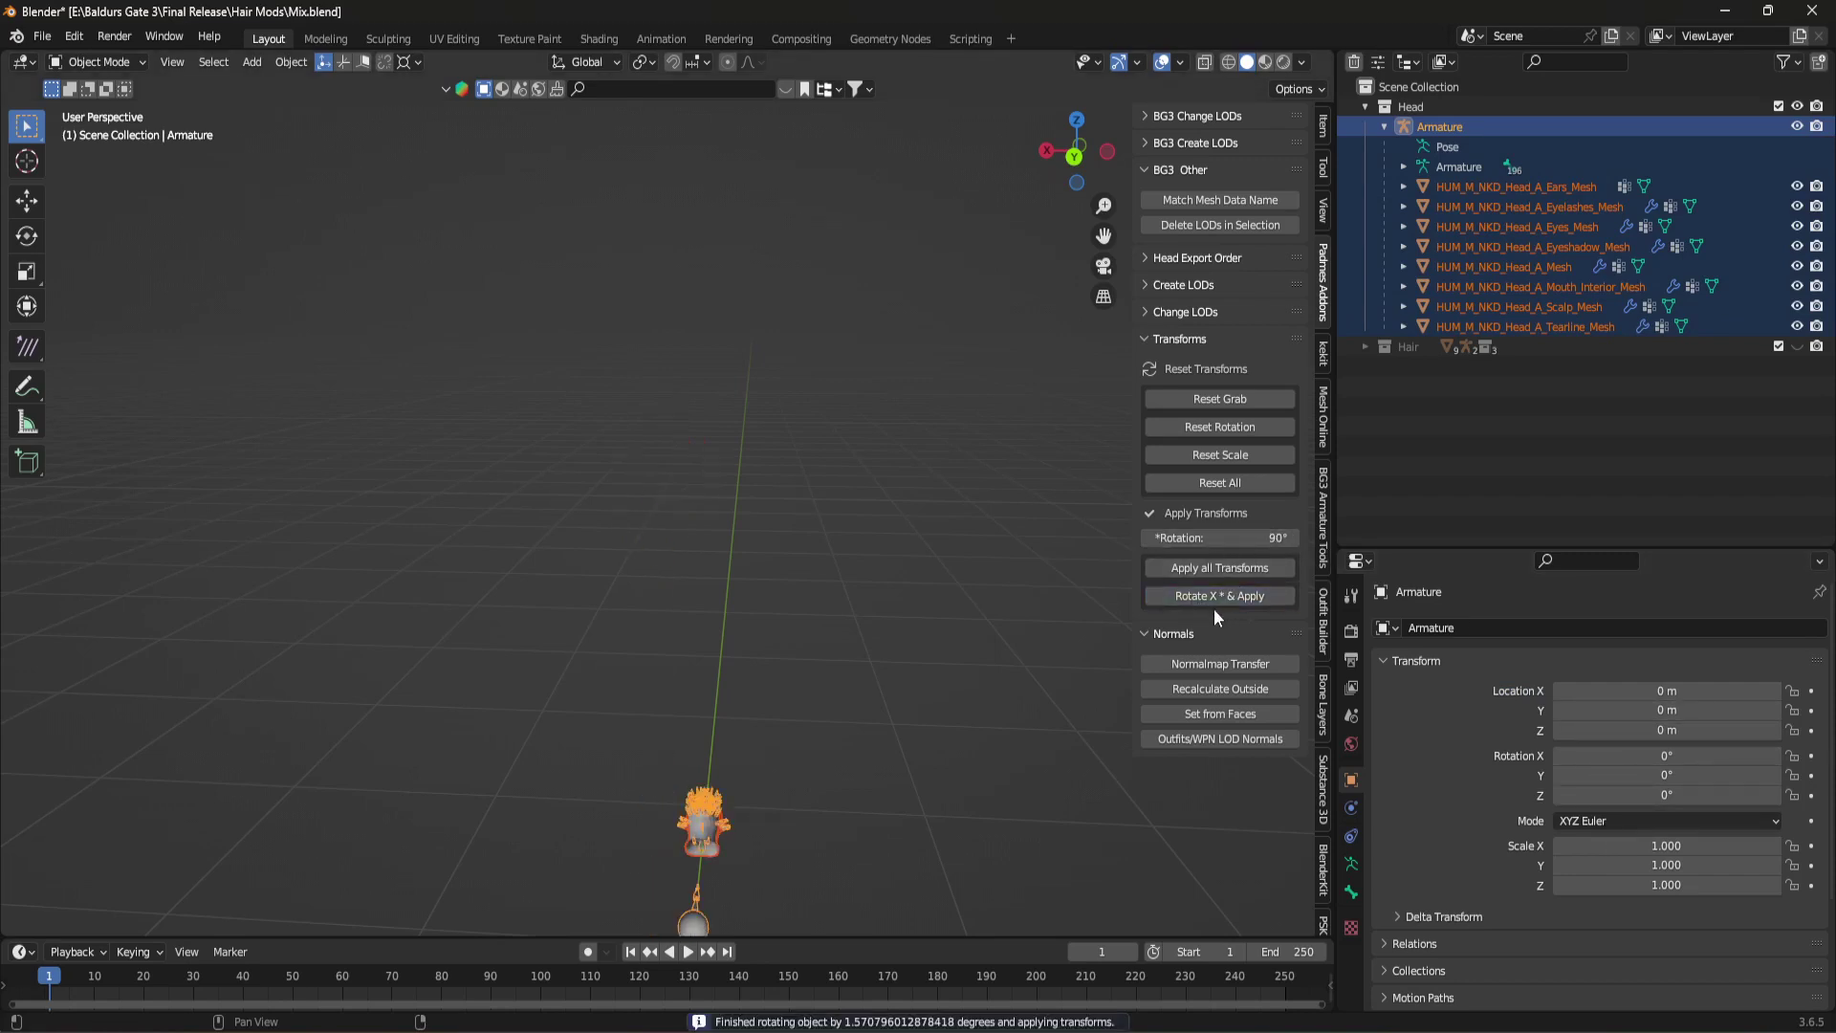
pyautogui.moveTo(721, 729); pyautogui.dragTo(699, 754, button='middle')
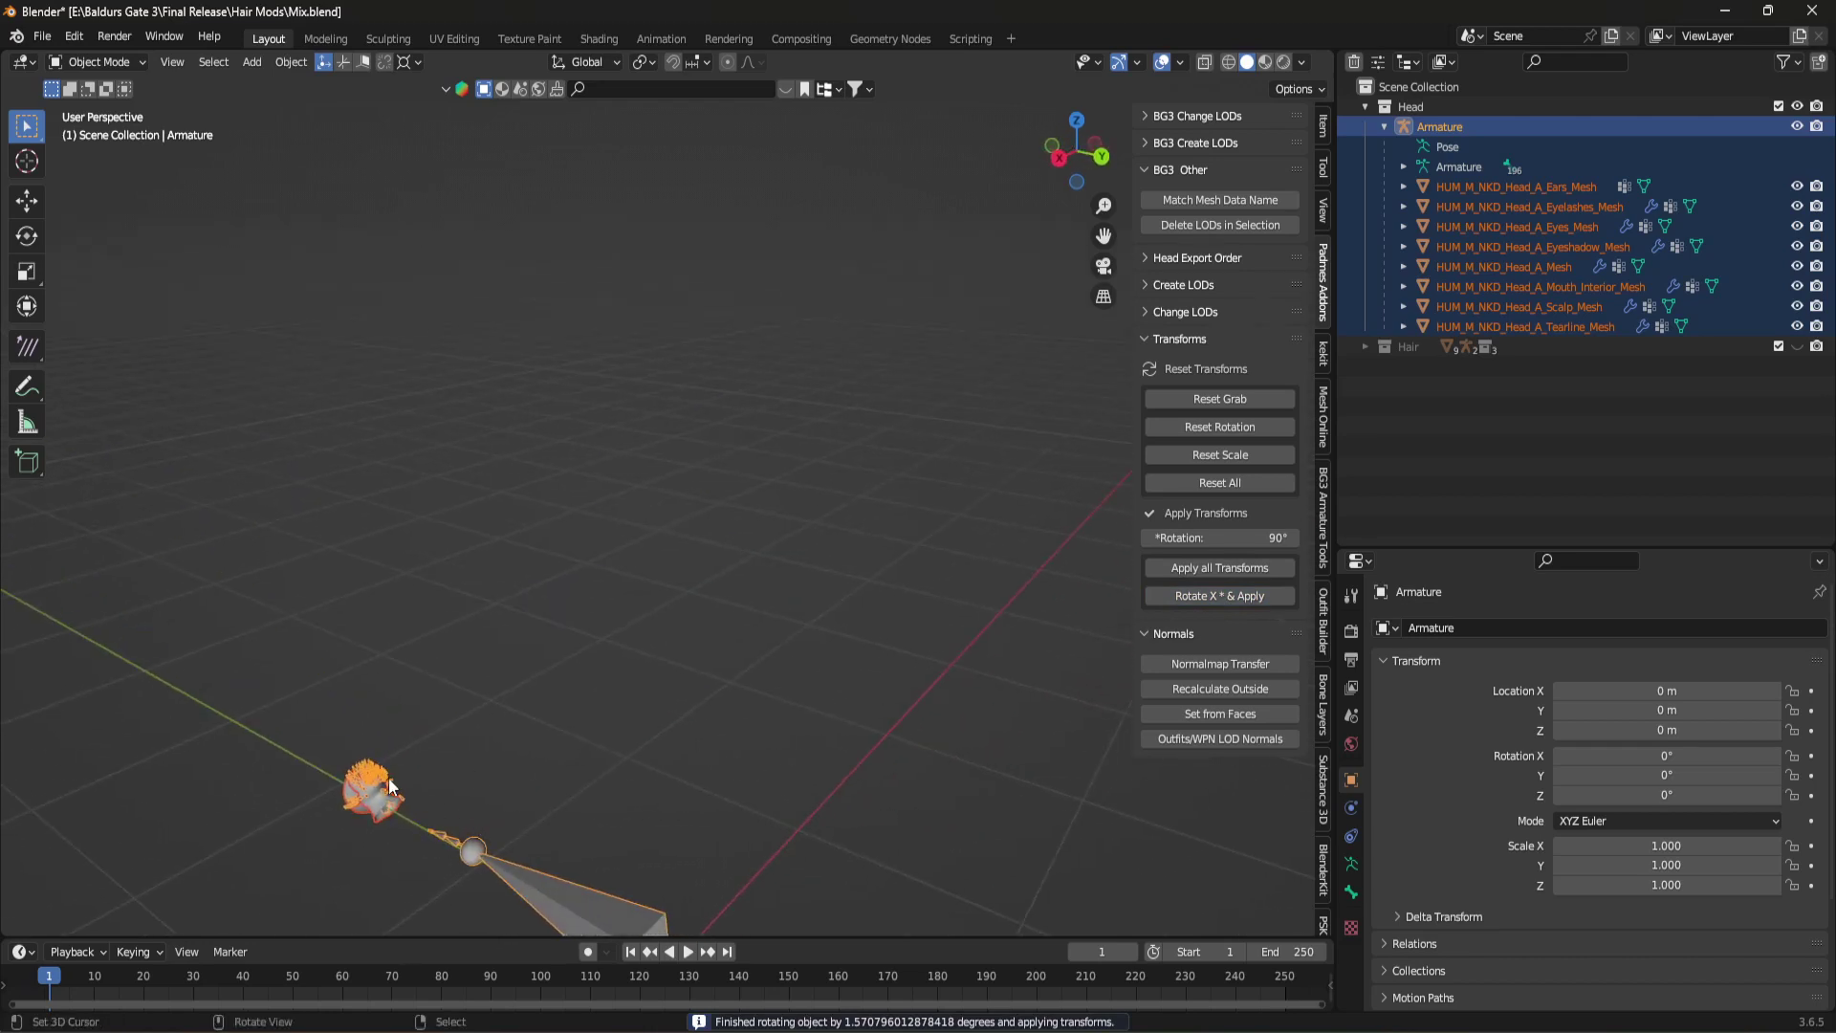
# Step: Set the rotation to -90° and rotate the head rig back on X, applying again
pyautogui.click(1264, 539)
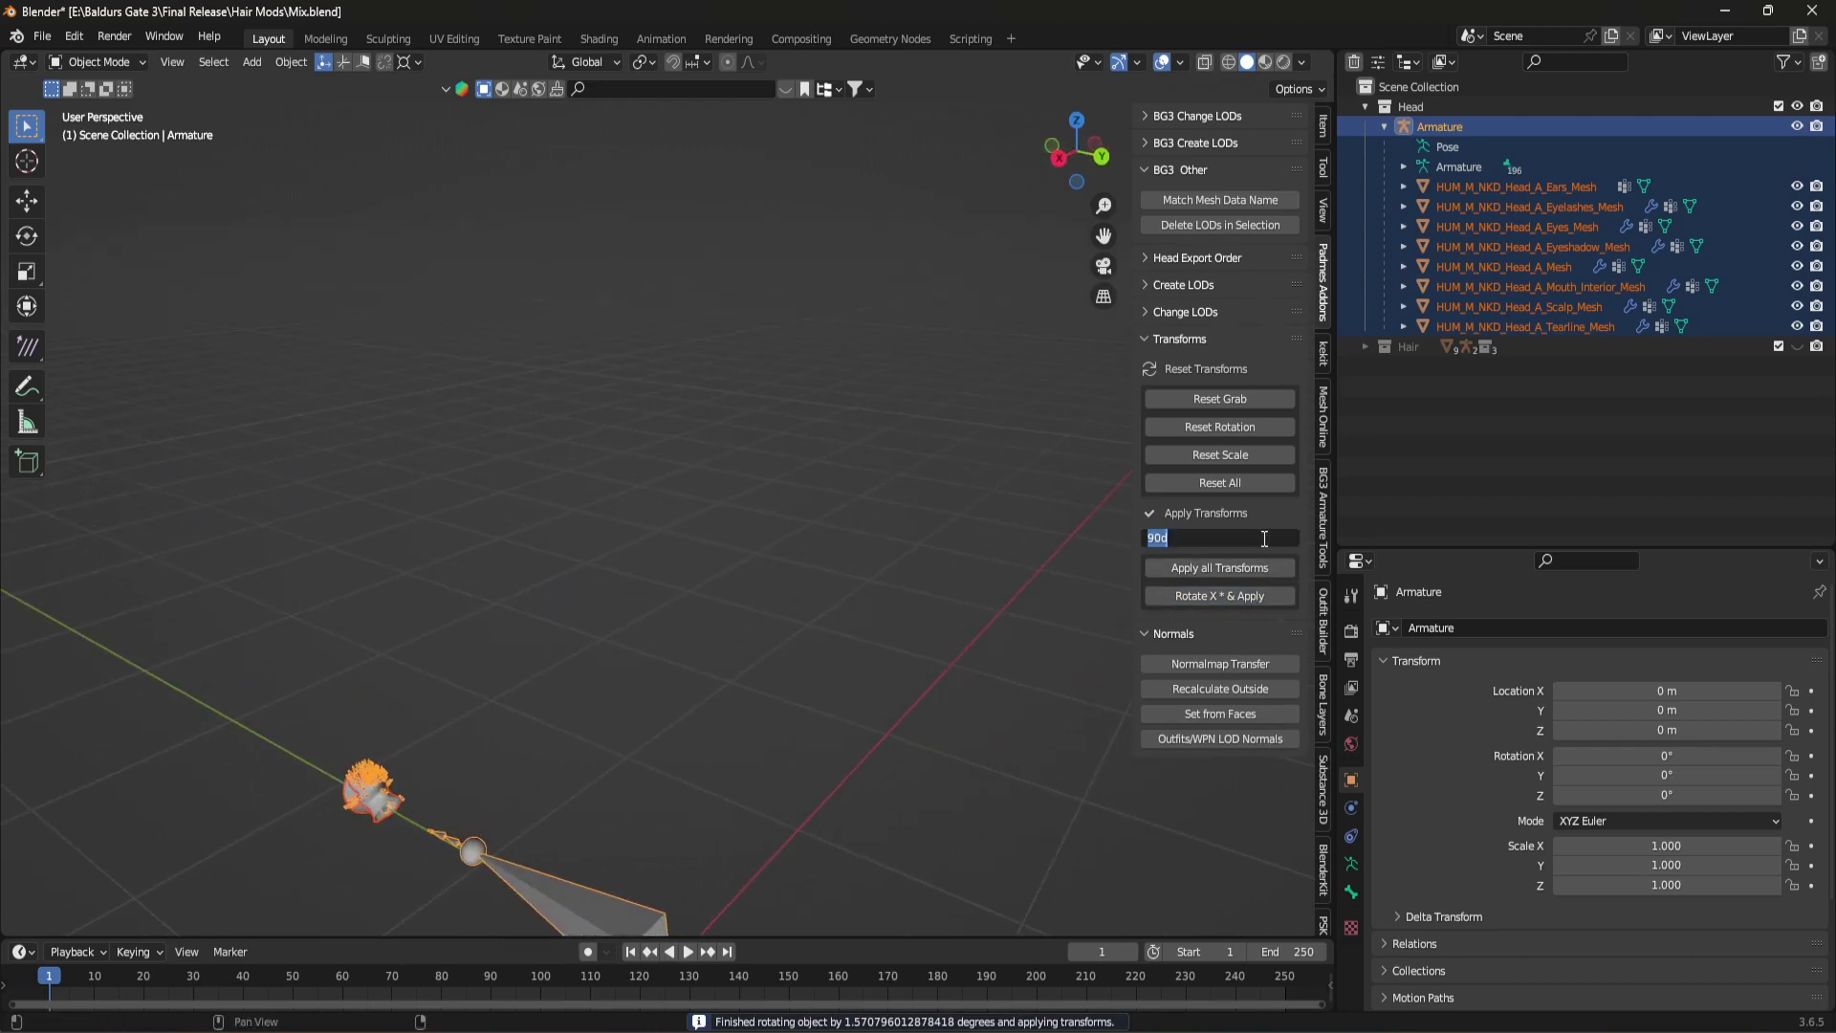
pyautogui.write('90')
pyautogui.press('Return')
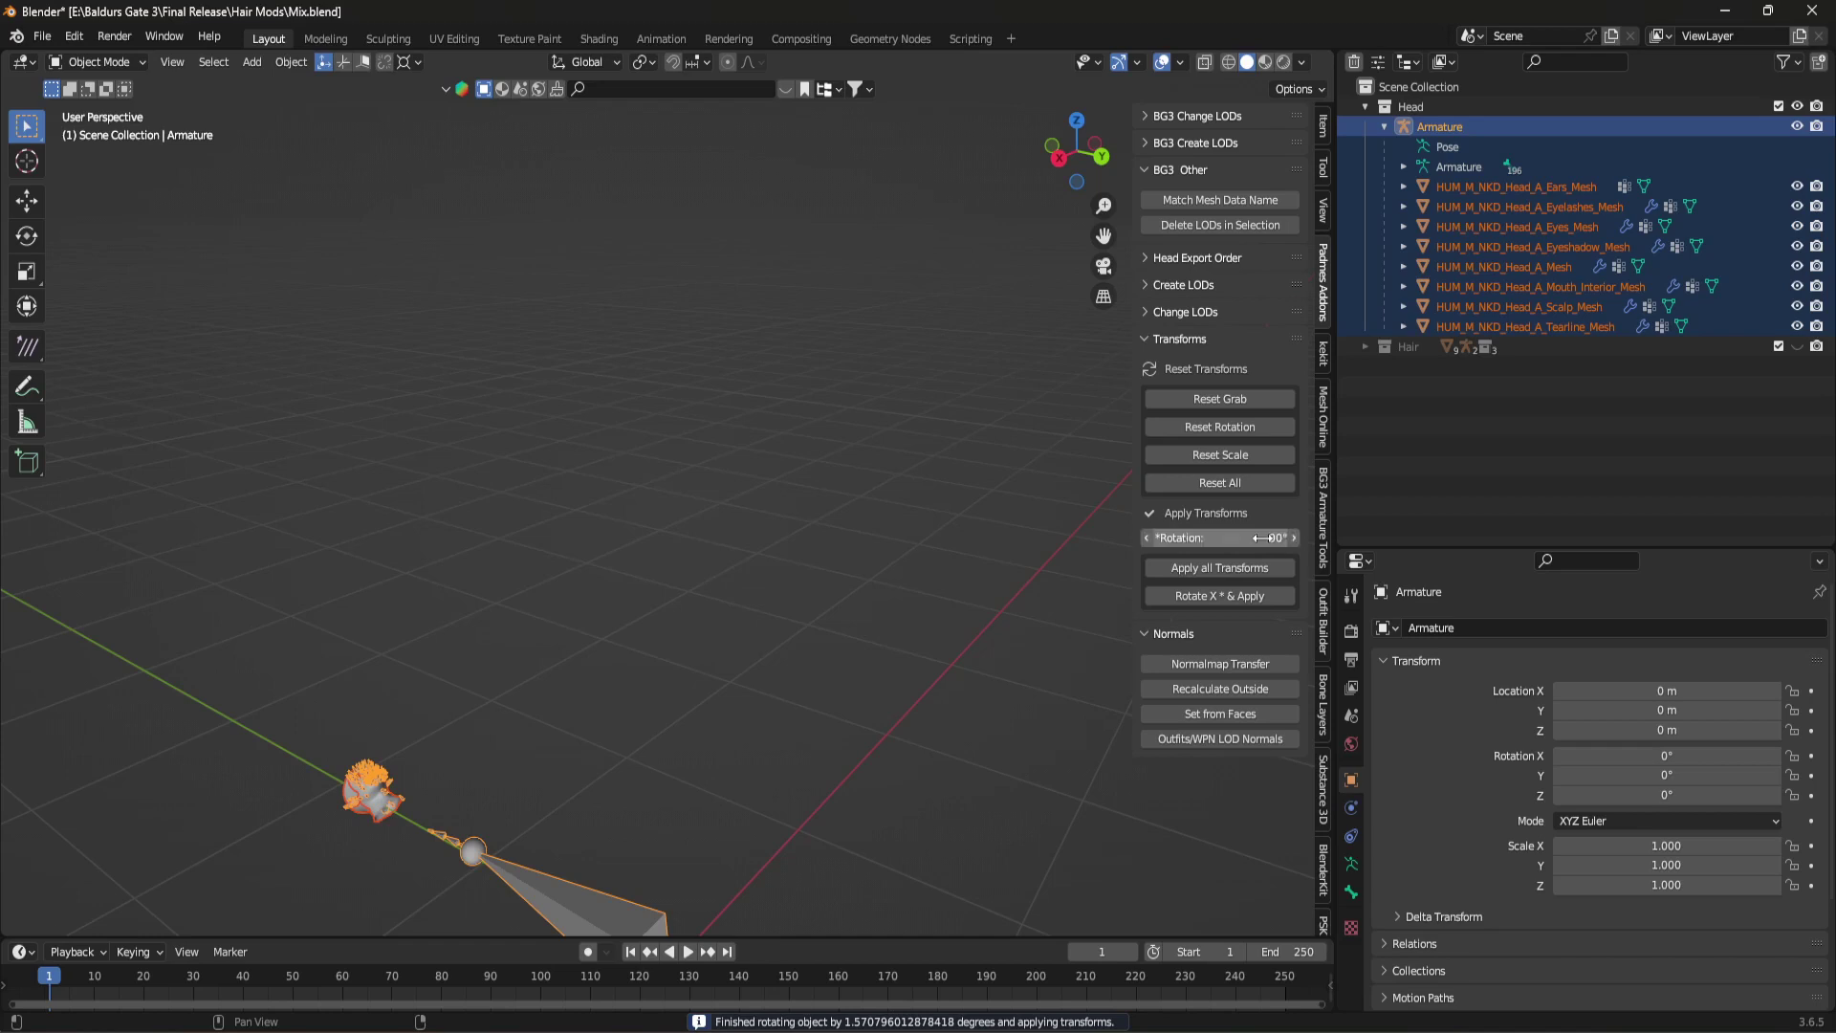
pyautogui.click(1233, 597)
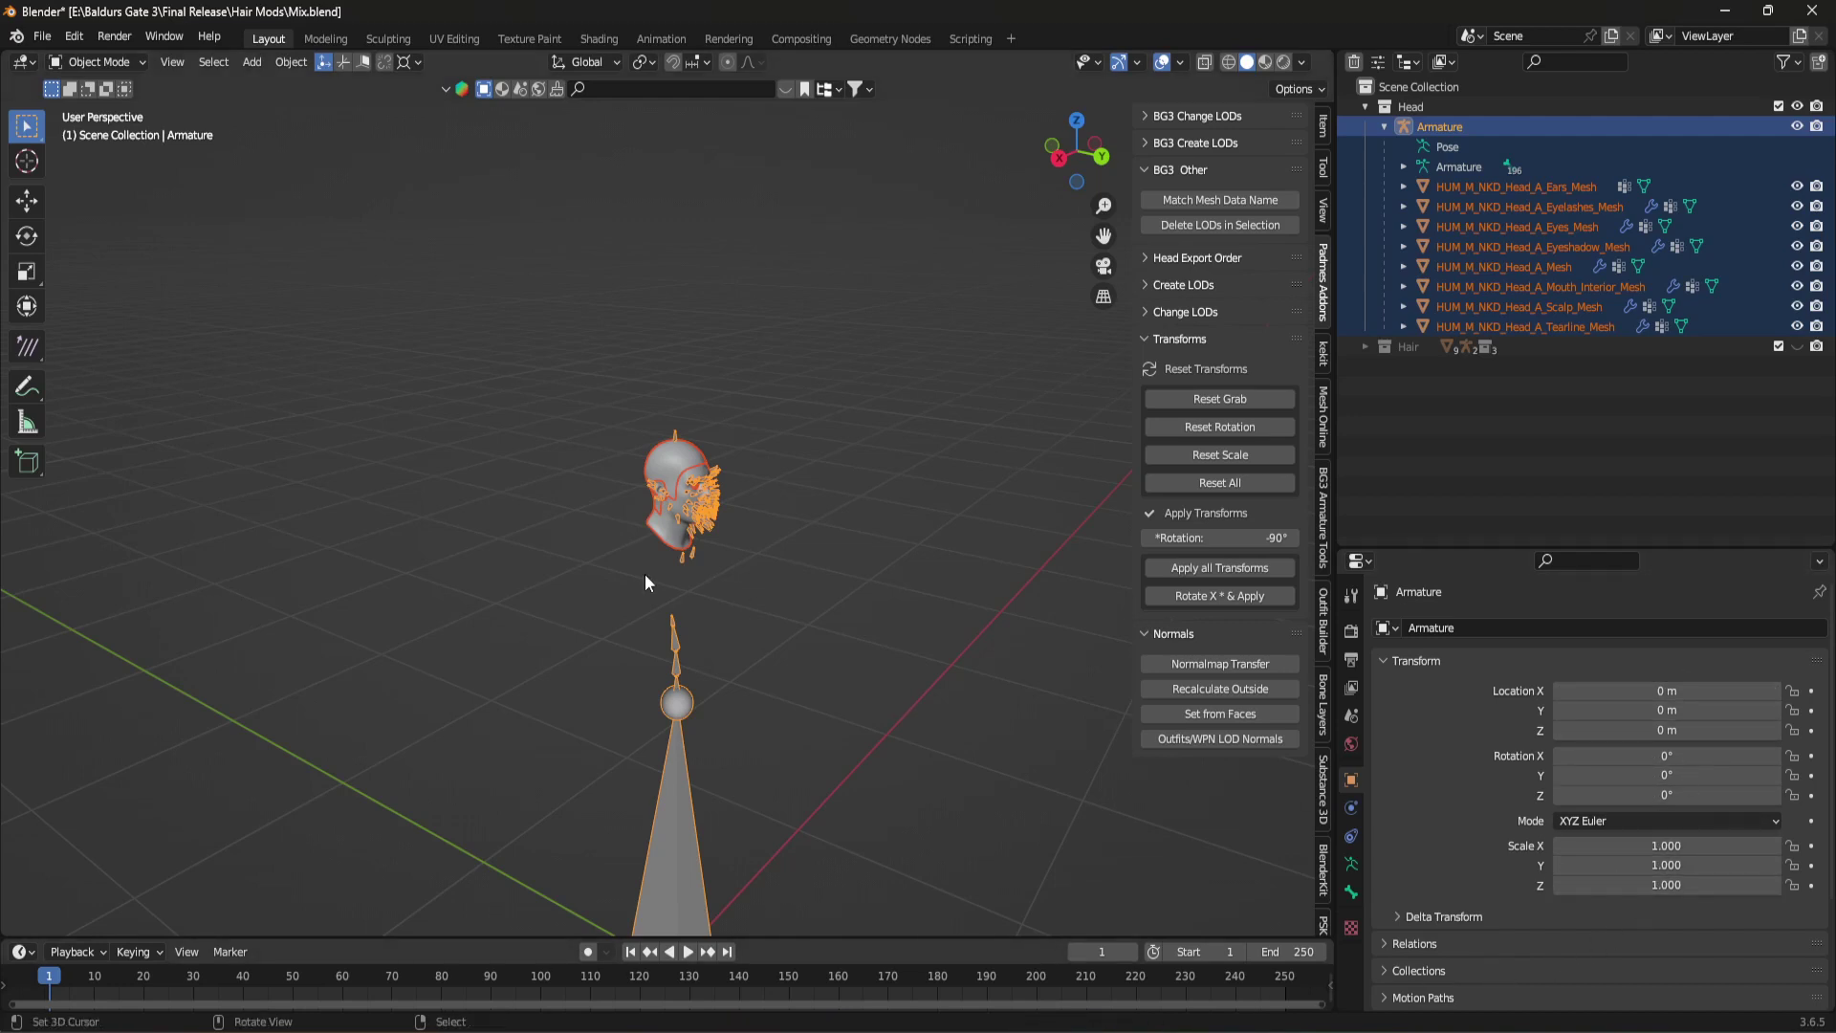
pyautogui.moveTo(760, 706); pyautogui.dragTo(652, 706, button='middle')
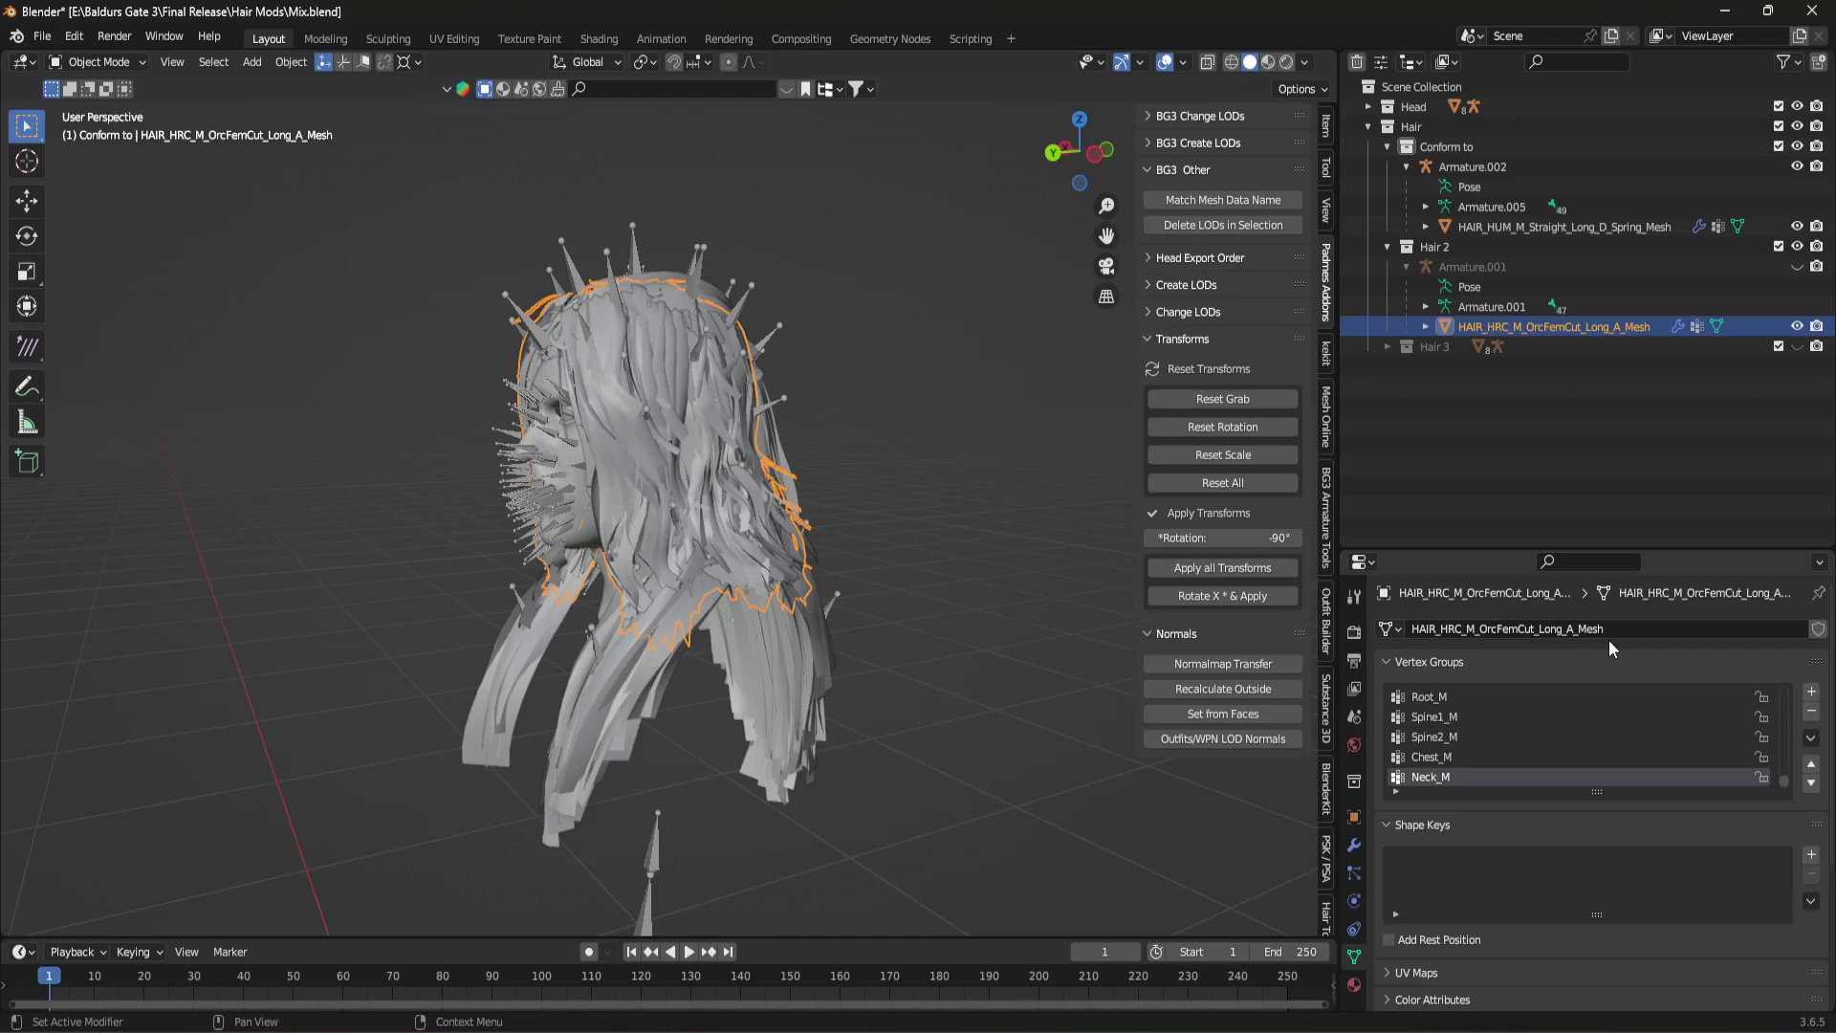
# Step: Match the OrcFemCut hair's mesh data name to HAIR_HUM_M_Straight_Long_D_Spring_Mesh.001 and check it
pyautogui.click(1551, 232)
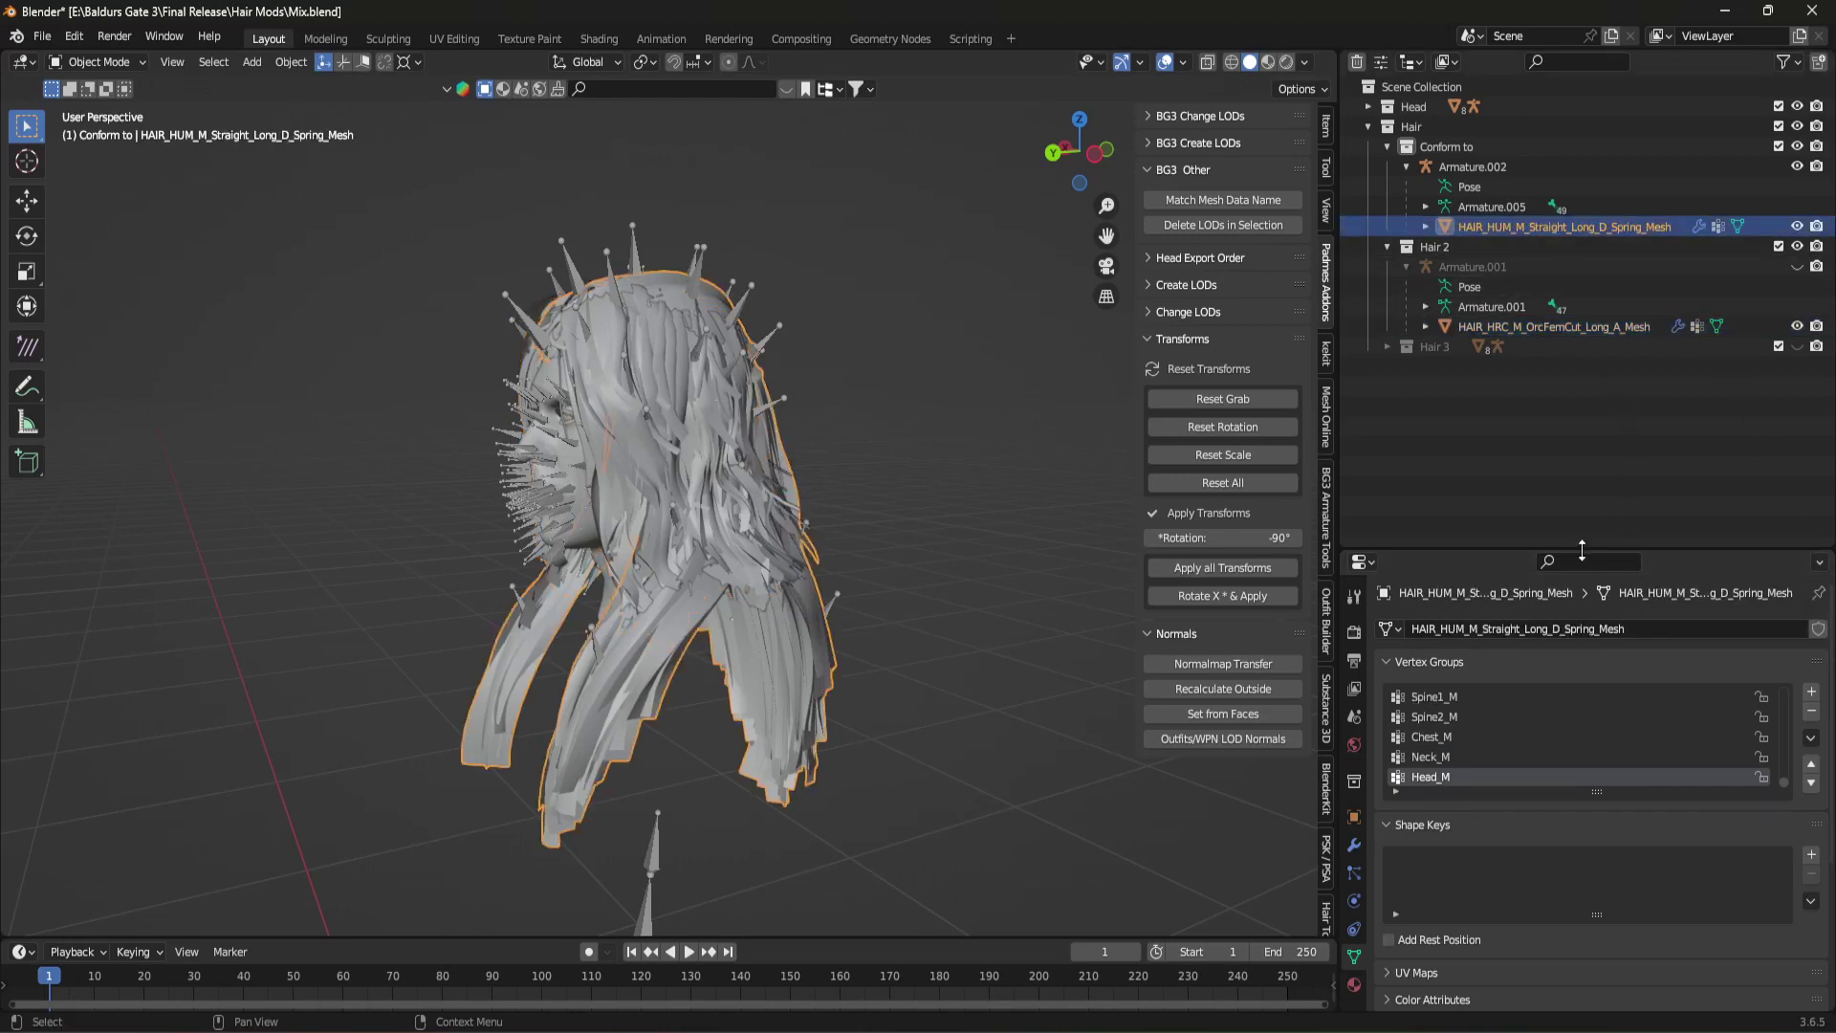
pyautogui.click(1538, 326)
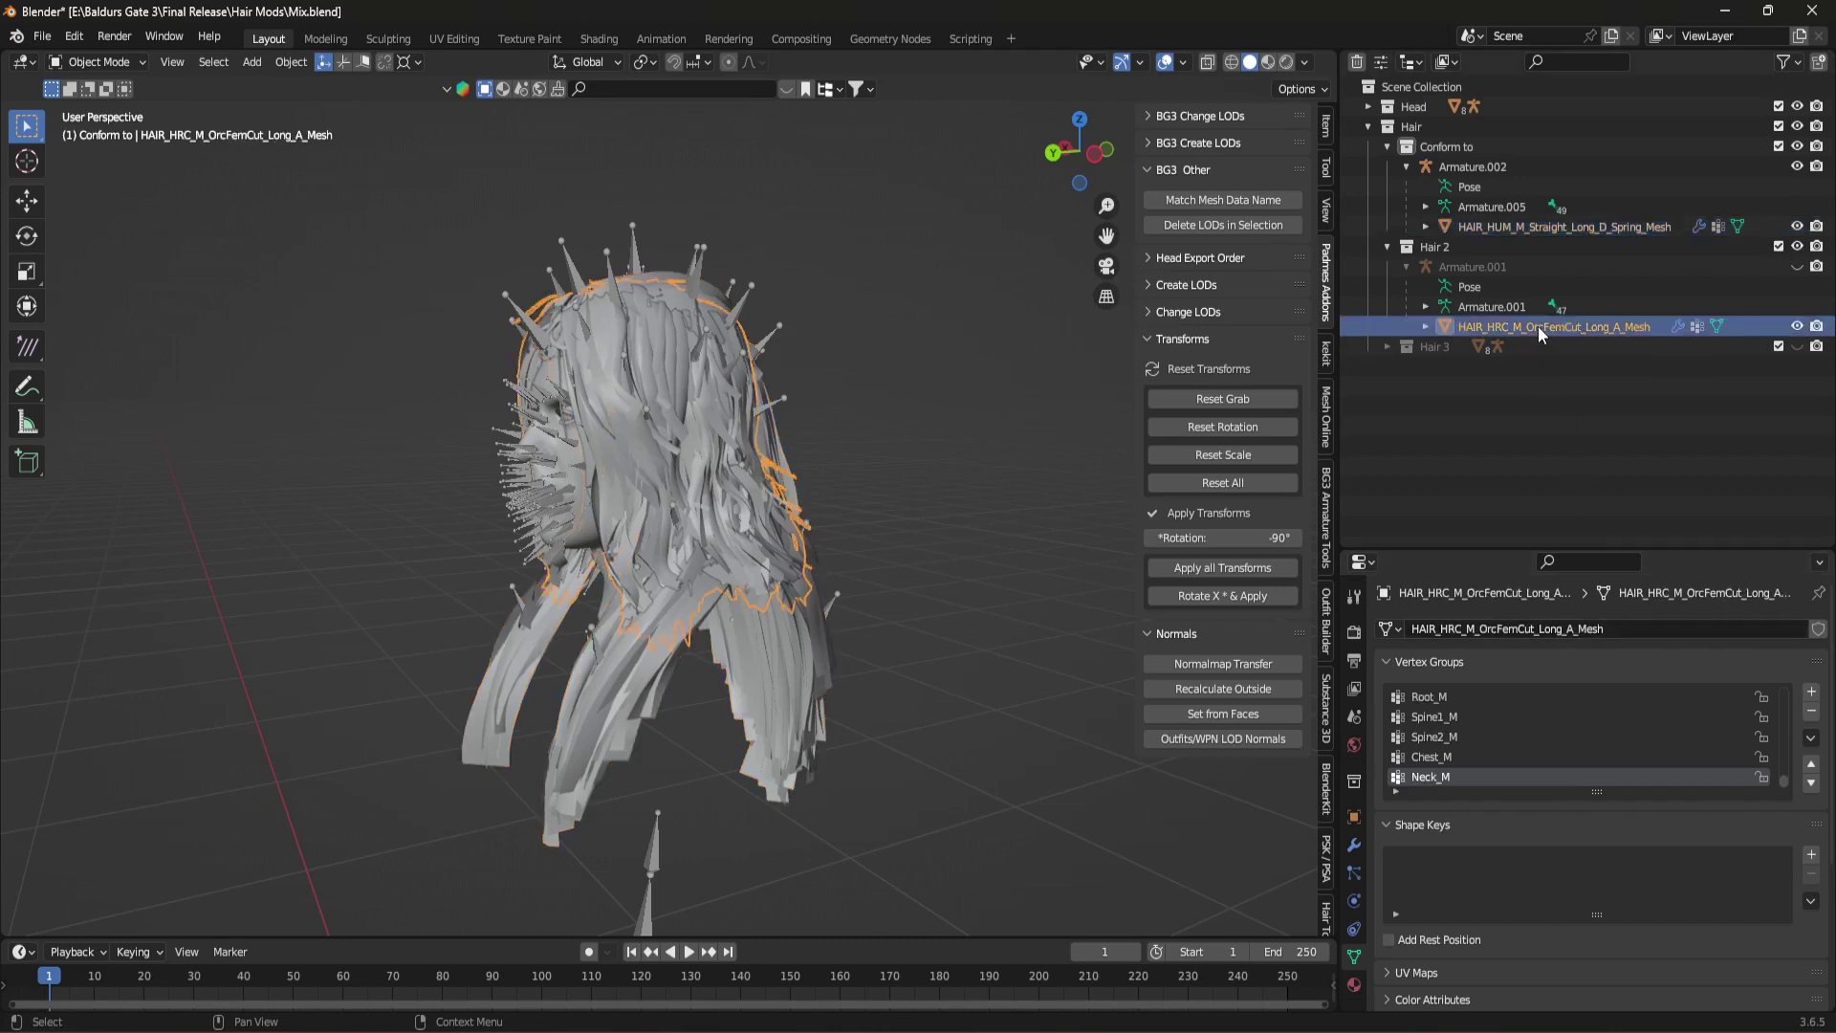
pyautogui.keyDown('ctrl'); pyautogui.click(1516, 228); pyautogui.keyUp('ctrl')
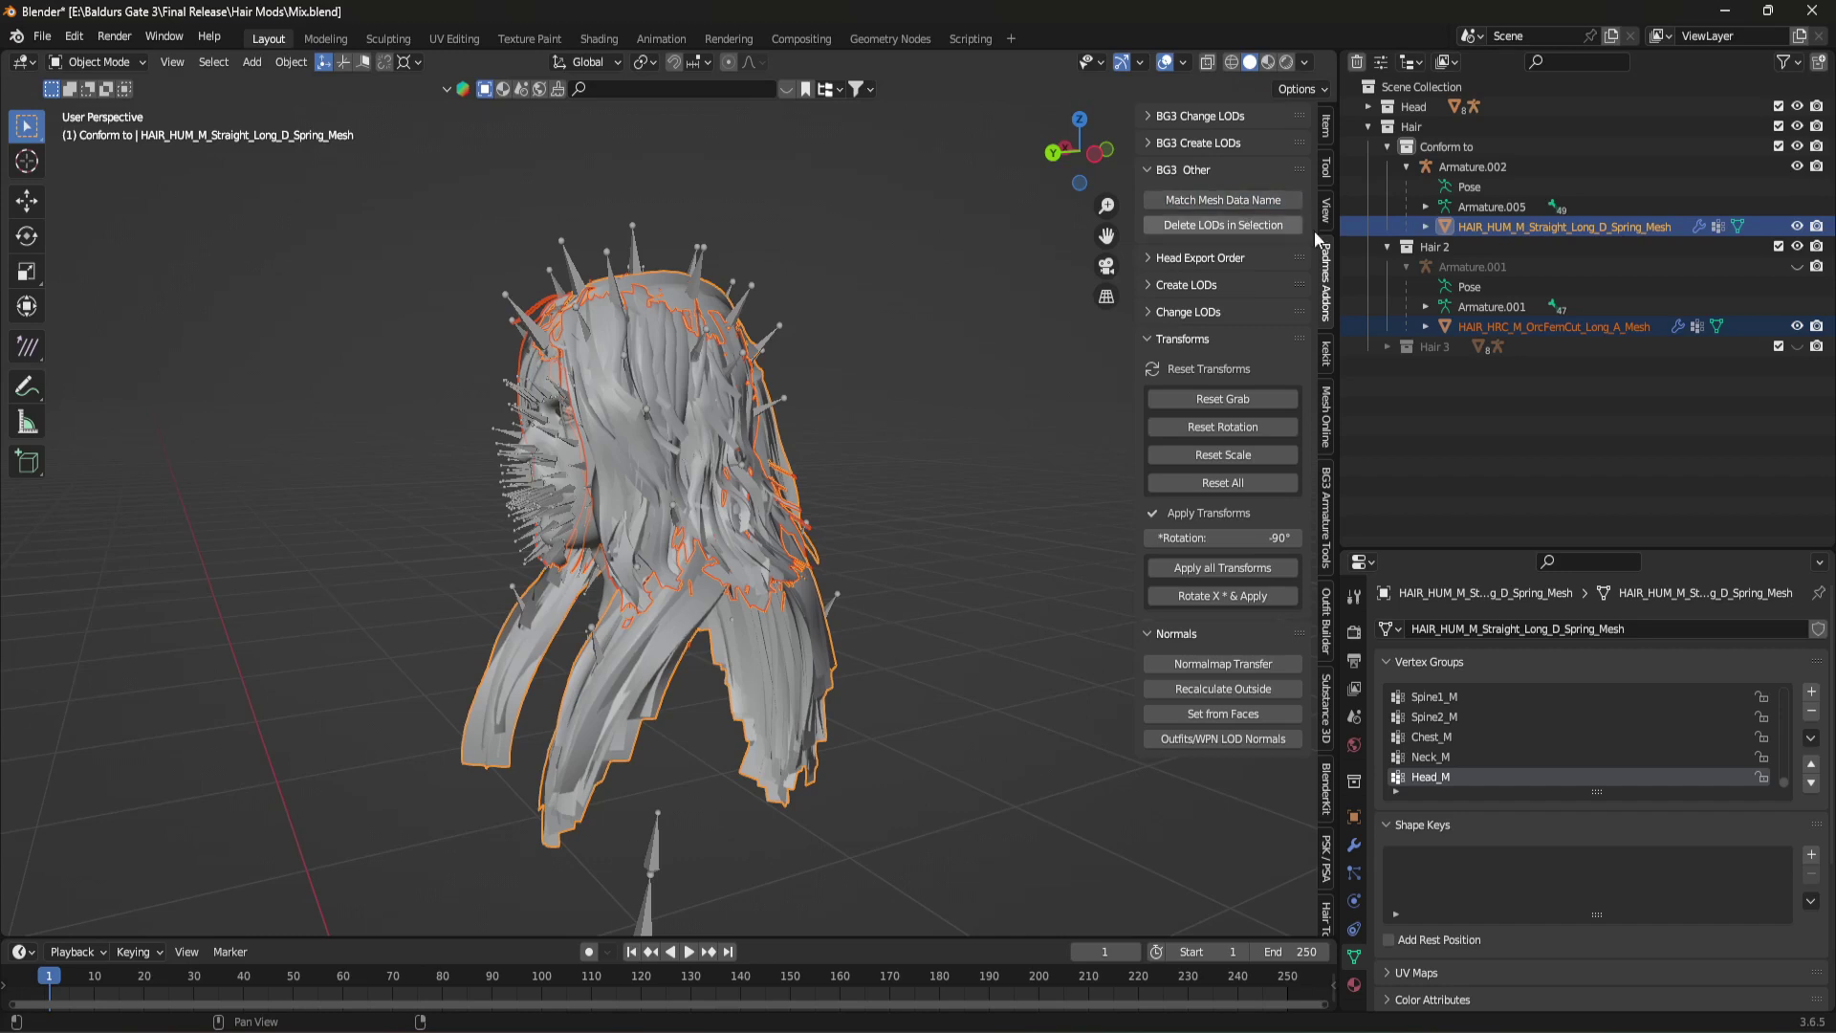
pyautogui.click(1593, 331)
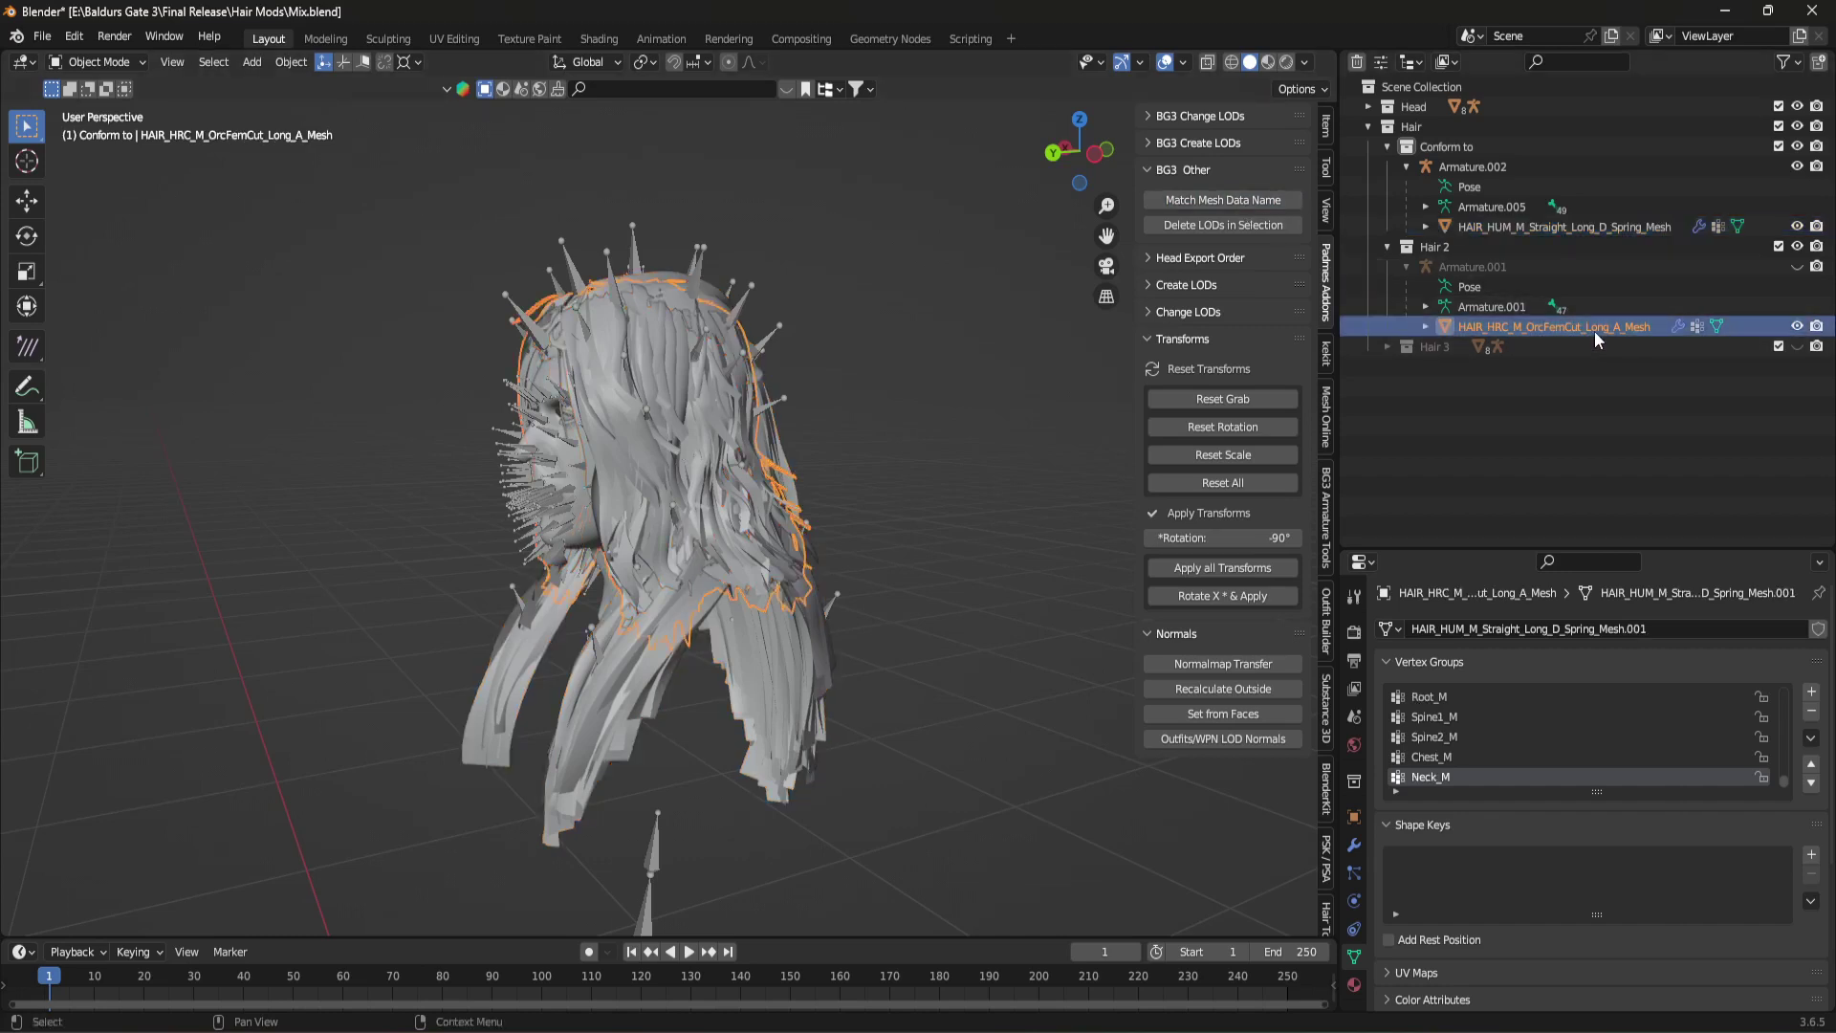